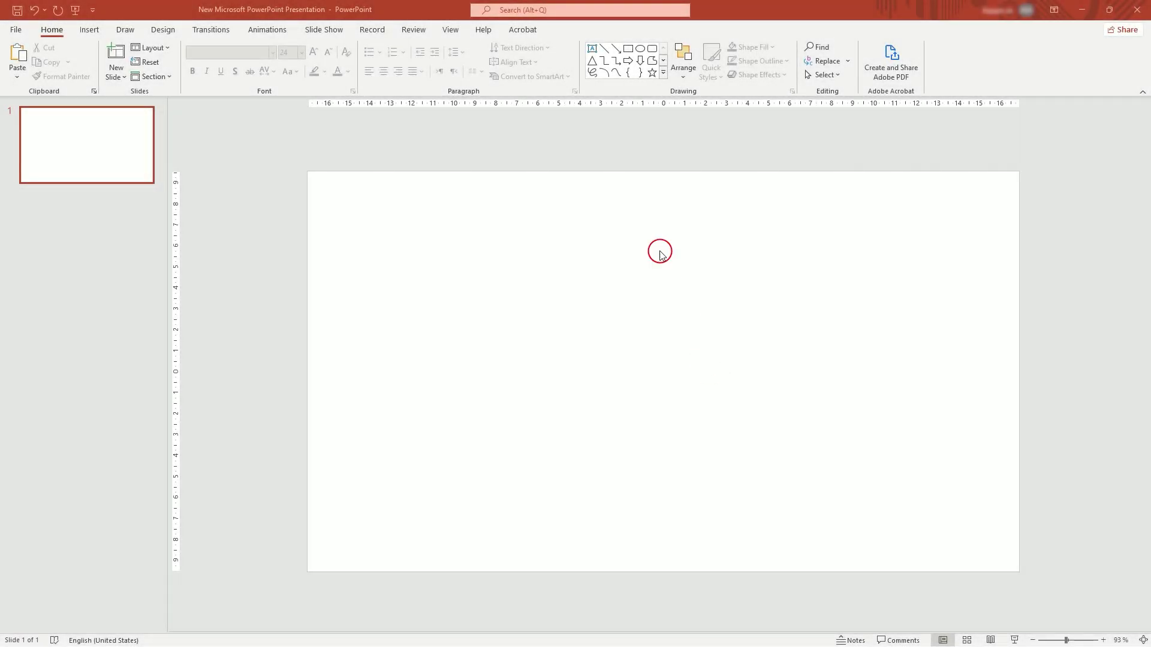
Draw an isosceles triangle up from the slide's bottom edge, remove its outline, and widen it to 12.67 cm
left_click(594, 62)
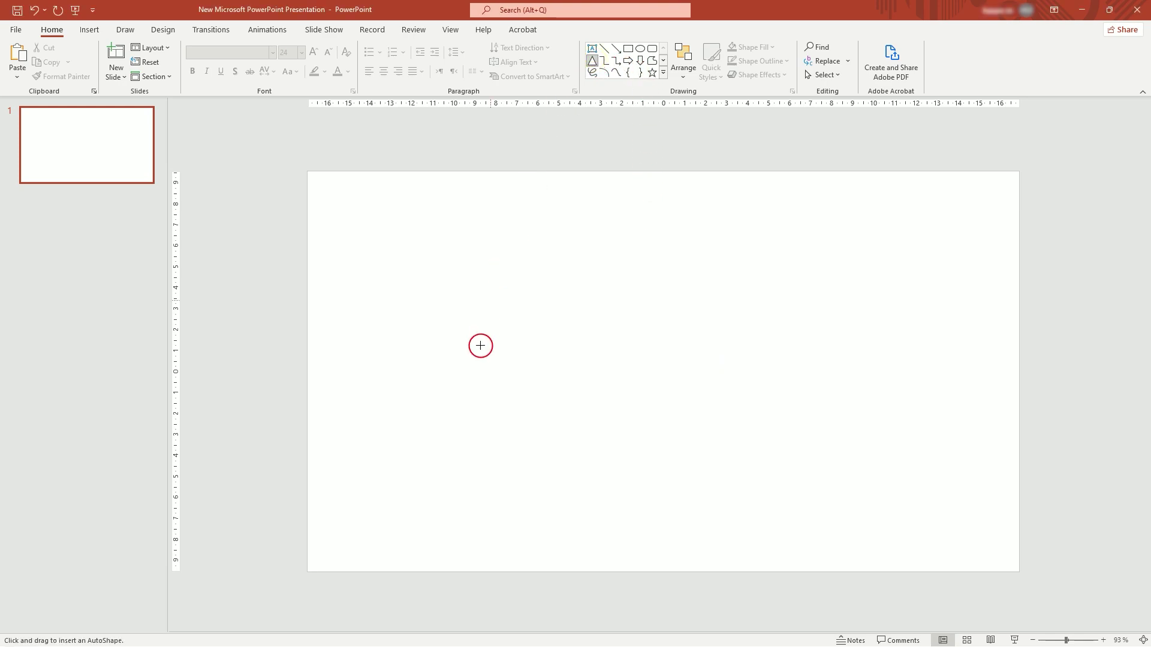
mouse_move(420, 570)
left_mouse_down()
mouse_move(588, 401)
mouse_move(657, 370)
mouse_move(632, 336)
left_mouse_up()
left_click(472, 460)
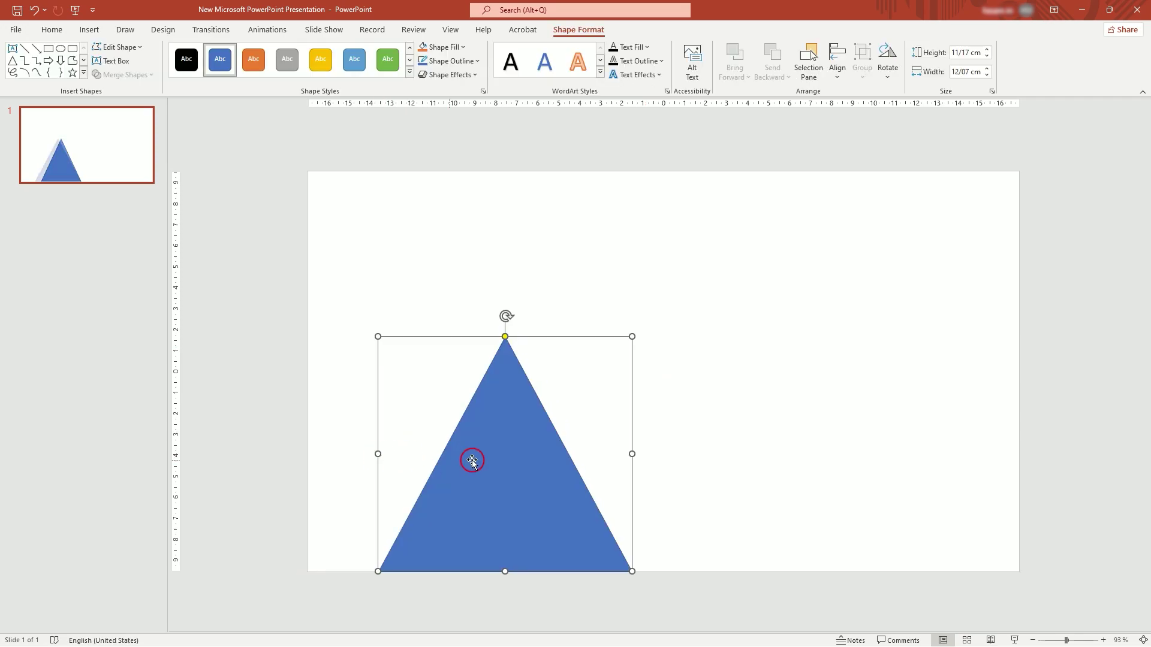
left_click(466, 61)
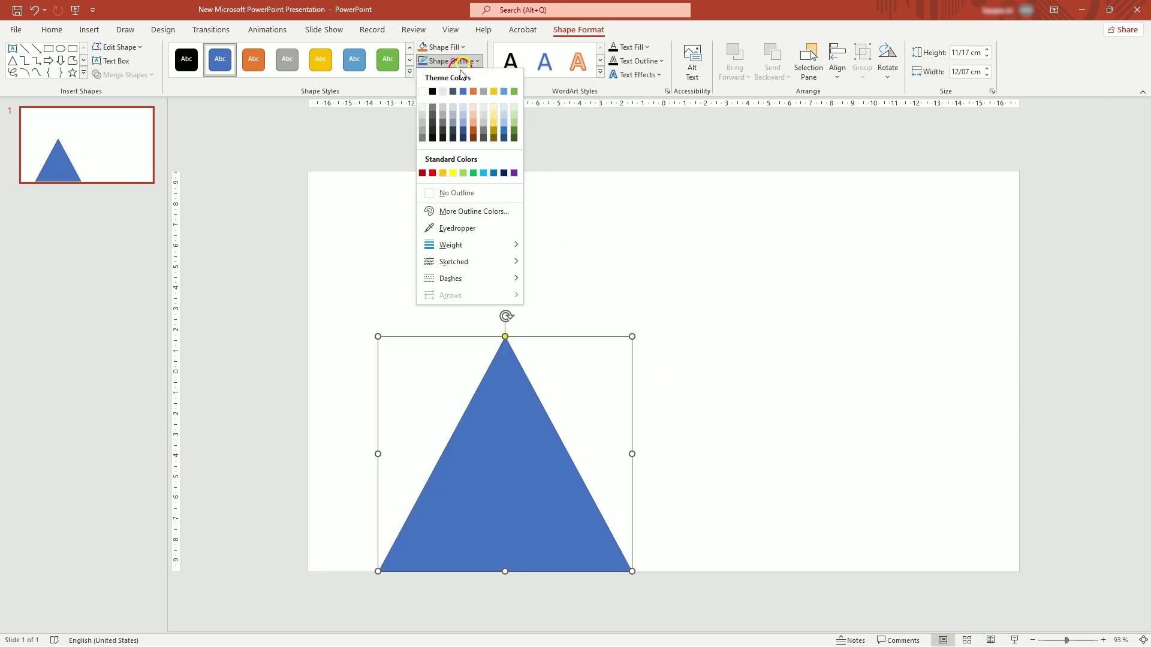
left_click(429, 192)
left_click_drag(632, 454, 644, 453)
Duplicate the triangle, flip the copy vertically, and place it pointing down beside the original
left_click(533, 487)
key("ctrl+c")
key("ctrl+v")
left_click_drag(525, 491, 611, 316)
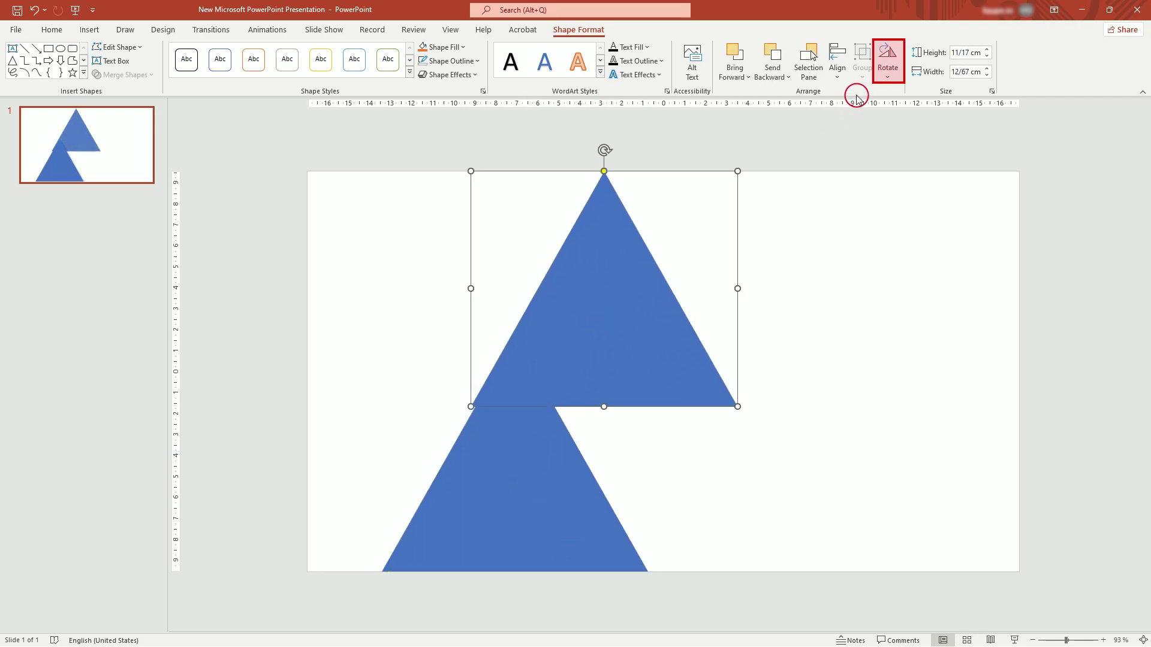
left_click(887, 60)
left_click(909, 128)
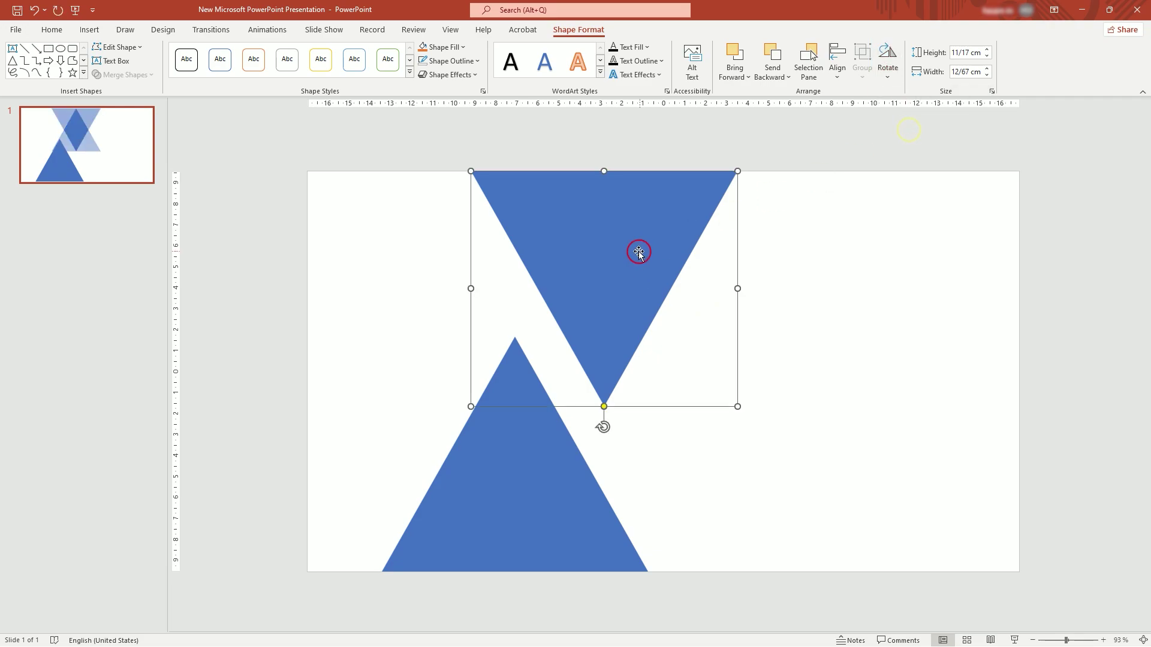
left_click_drag(638, 250, 596, 260)
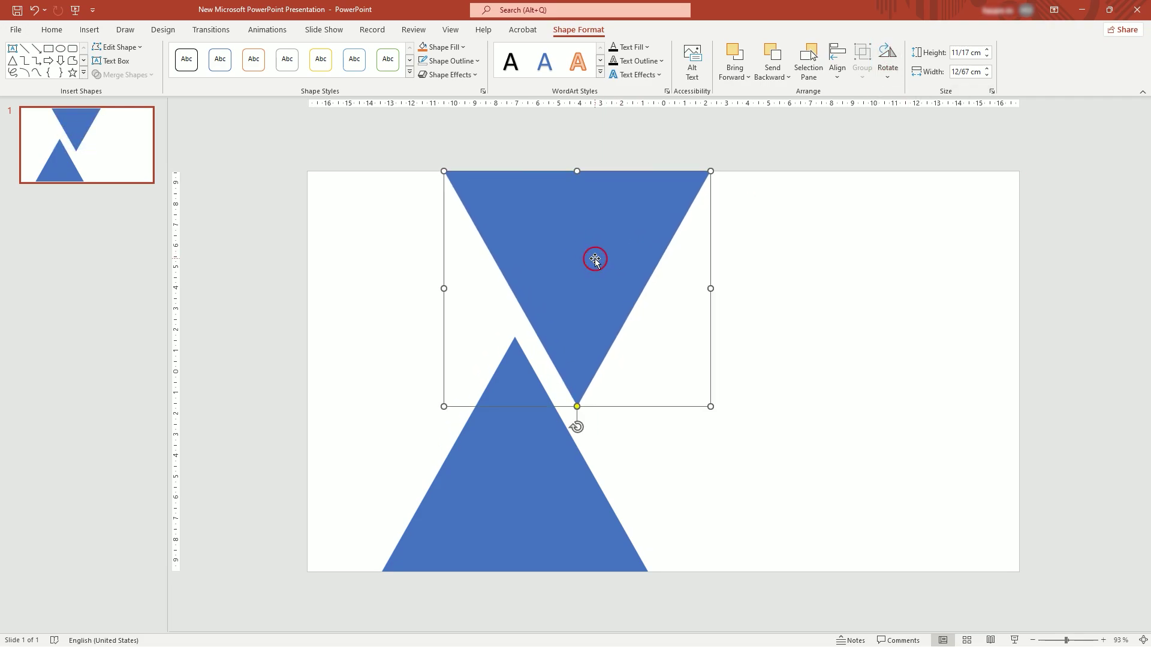
left_click(818, 336)
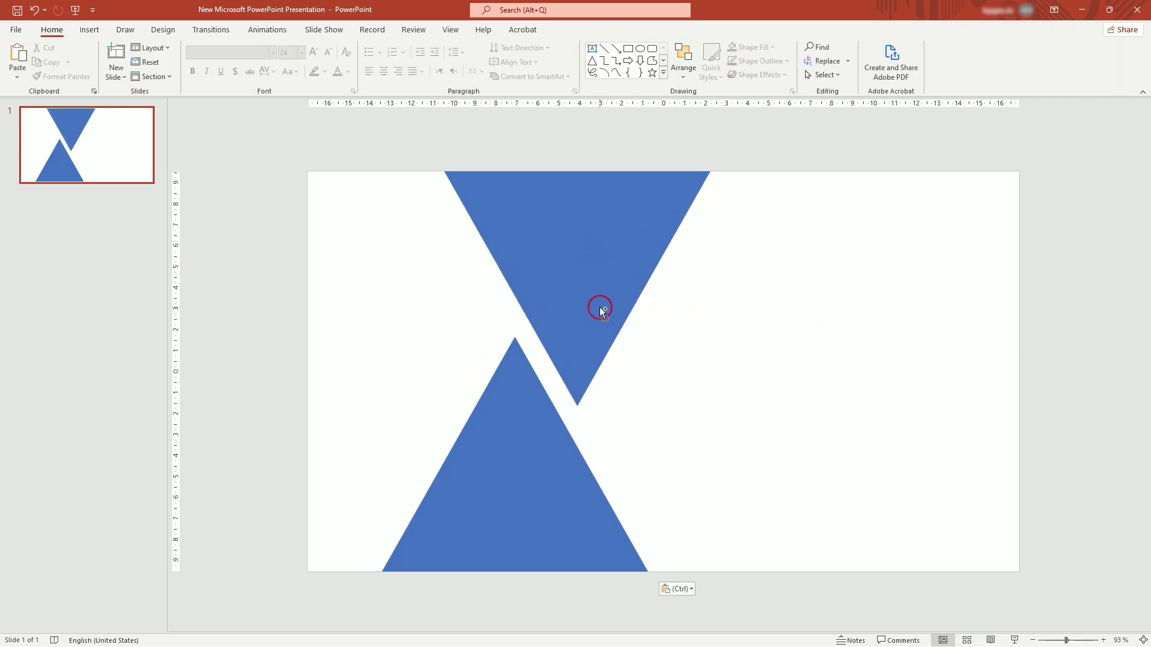
Duplicate the lower triangle, rotate the copy to point right, and move it to the slide's left edge
left_click(542, 437)
left_click_drag(542, 437, 405, 341)
left_click_drag(393, 192, 528, 328)
left_click_drag(362, 329, 351, 306)
left_click_drag(425, 441, 431, 570)
Stretch the right-pointing triangle so it extends beyond the slide's top and bottom edges
left_click_drag(542, 363, 503, 319)
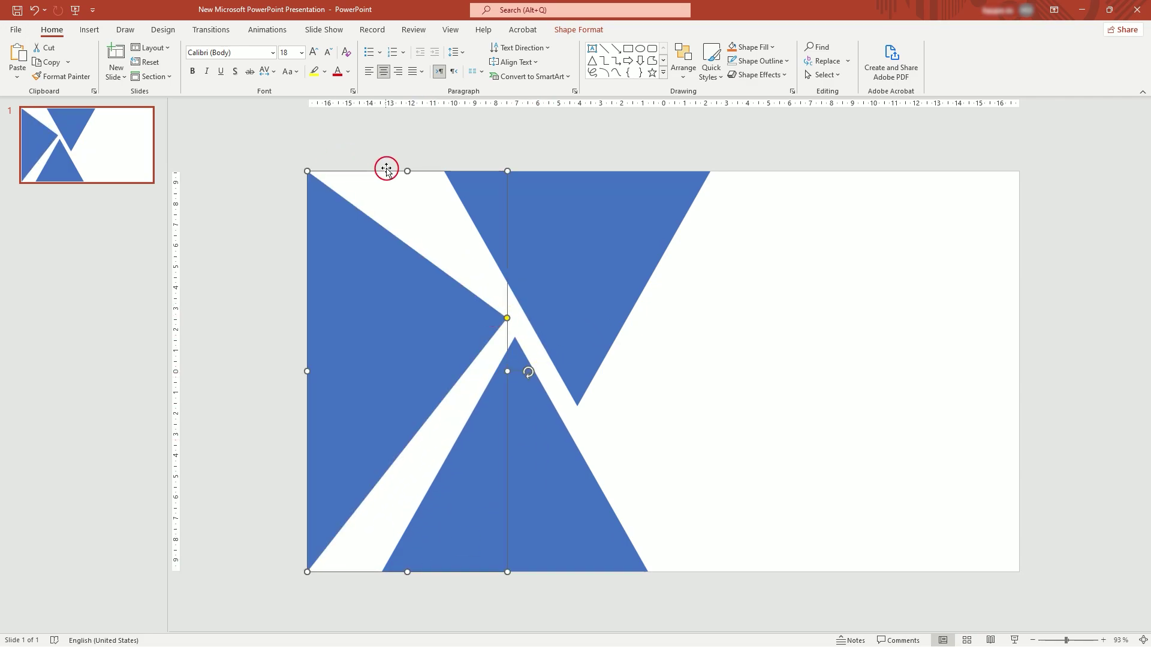
left_click_drag(406, 172, 416, 81)
left_click_drag(509, 308, 506, 365)
left_click(1061, 640)
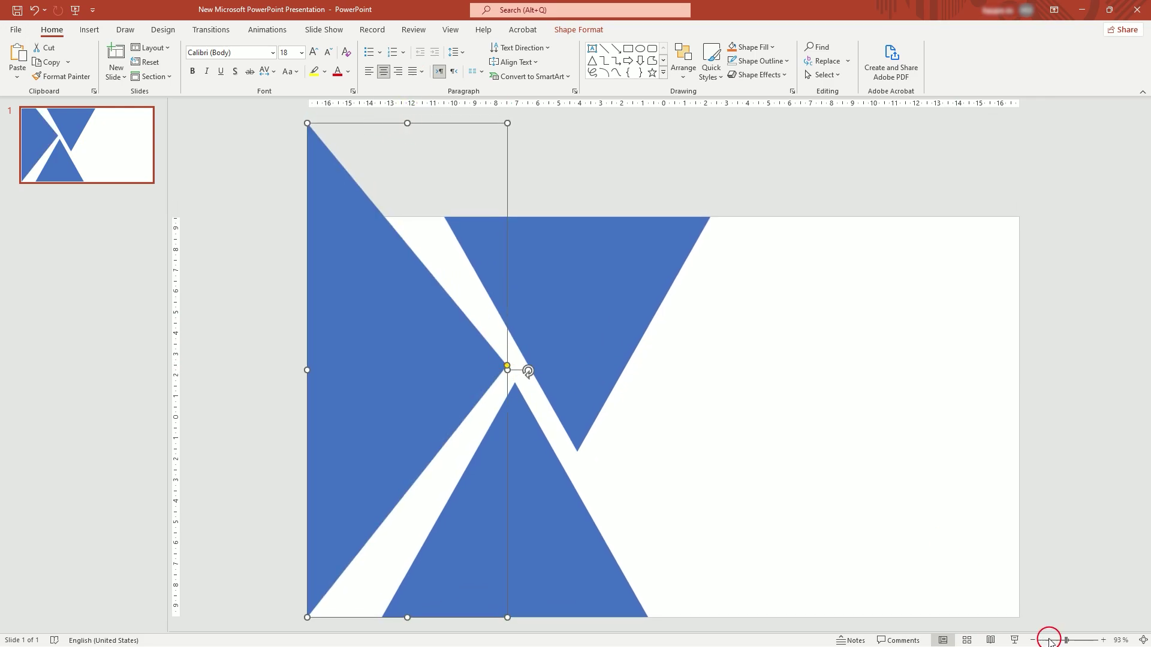
left_click_drag(456, 157, 473, 121)
mouse_move(538, 291)
left_mouse_down()
mouse_move(540, 342)
mouse_move(539, 295)
left_mouse_up()
left_click_drag(473, 535, 473, 593)
left_click_drag(547, 376, 539, 341)
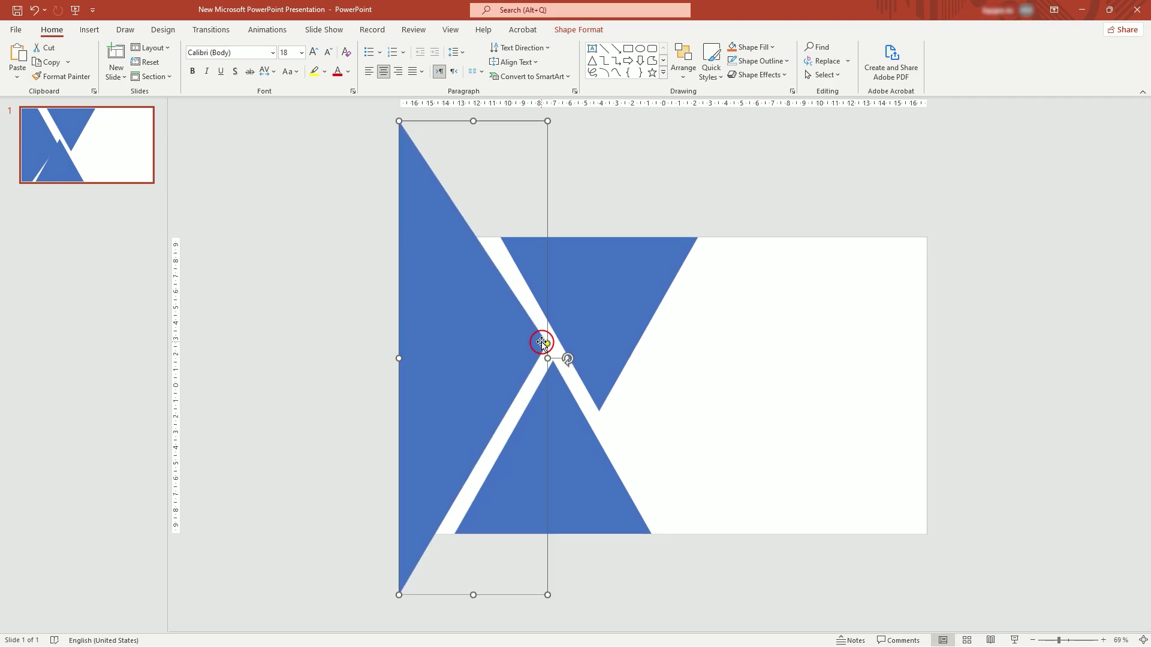
left_click_drag(473, 593, 480, 605)
mouse_move(472, 123)
left_mouse_down()
mouse_move(480, 95)
mouse_move(473, 119)
left_mouse_up()
mouse_move(549, 349)
left_mouse_down()
mouse_move(560, 385)
mouse_move(542, 365)
mouse_move(545, 303)
mouse_move(546, 371)
left_mouse_up()
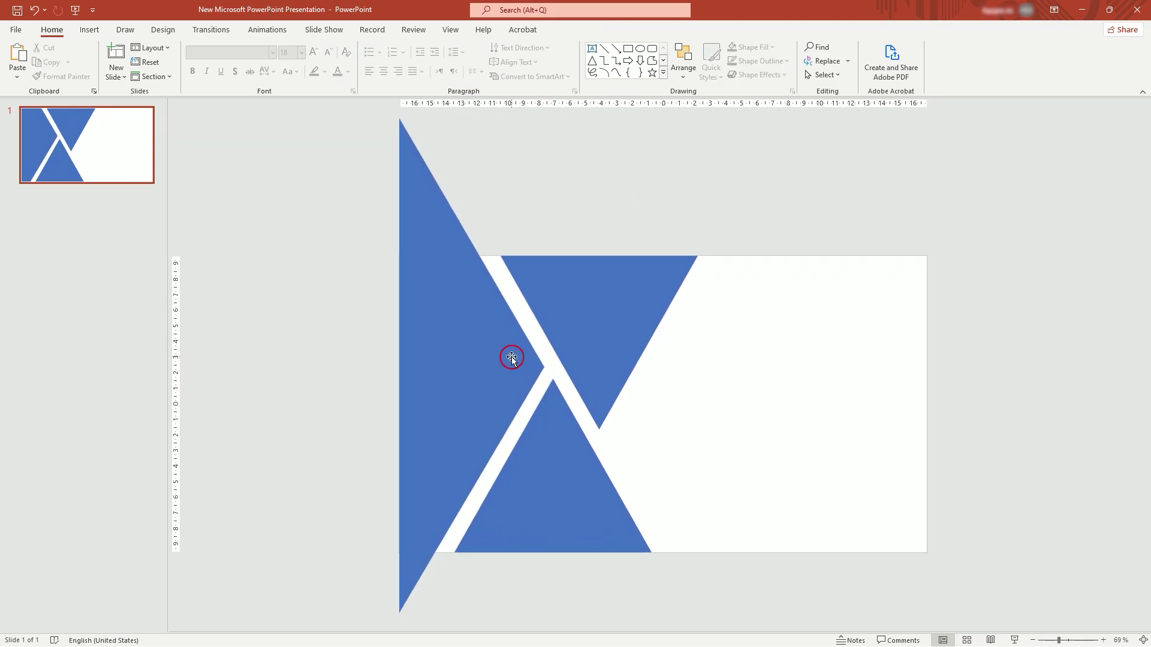
Fine-tune the left triangle's top edge and tip so the tip meets the other two triangles
left_click_drag(413, 370, 413, 369)
left_click(722, 426)
left_click(456, 397)
mouse_move(474, 121)
left_mouse_down()
mouse_move(473, 103)
mouse_move(474, 115)
left_mouse_up()
left_click(473, 615)
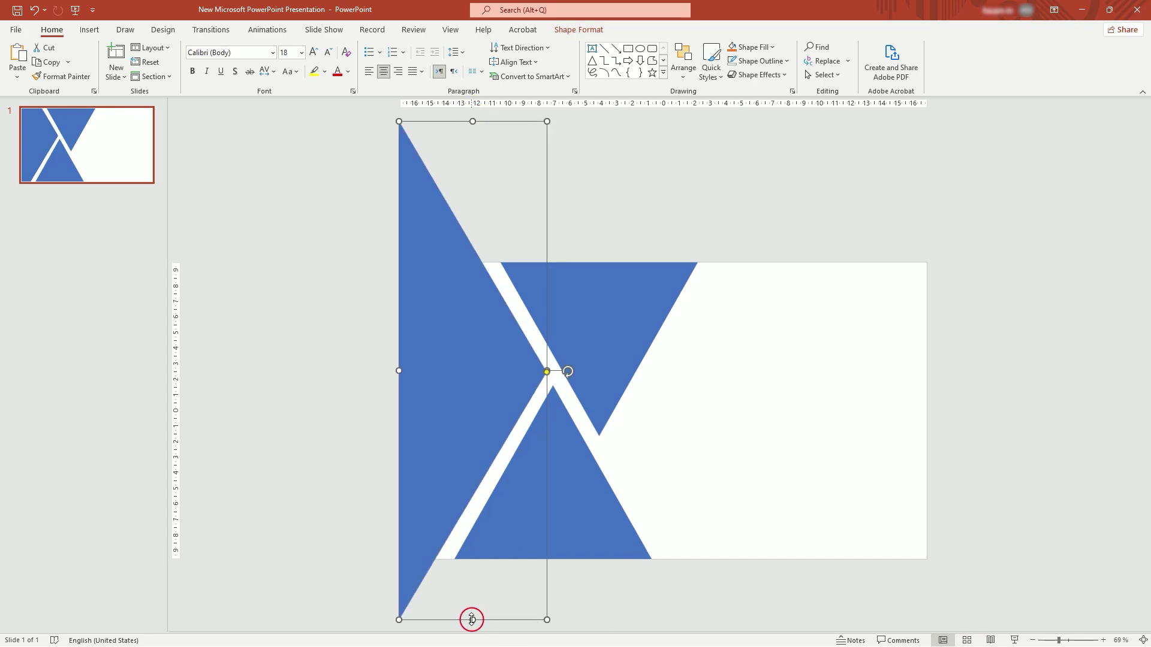
left_click_drag(546, 367, 547, 367)
Undo the last tweak, then make a white copy of the bottom triangle, 6.59 cm high and narrower
key("ctrl+z")
left_click(534, 482)
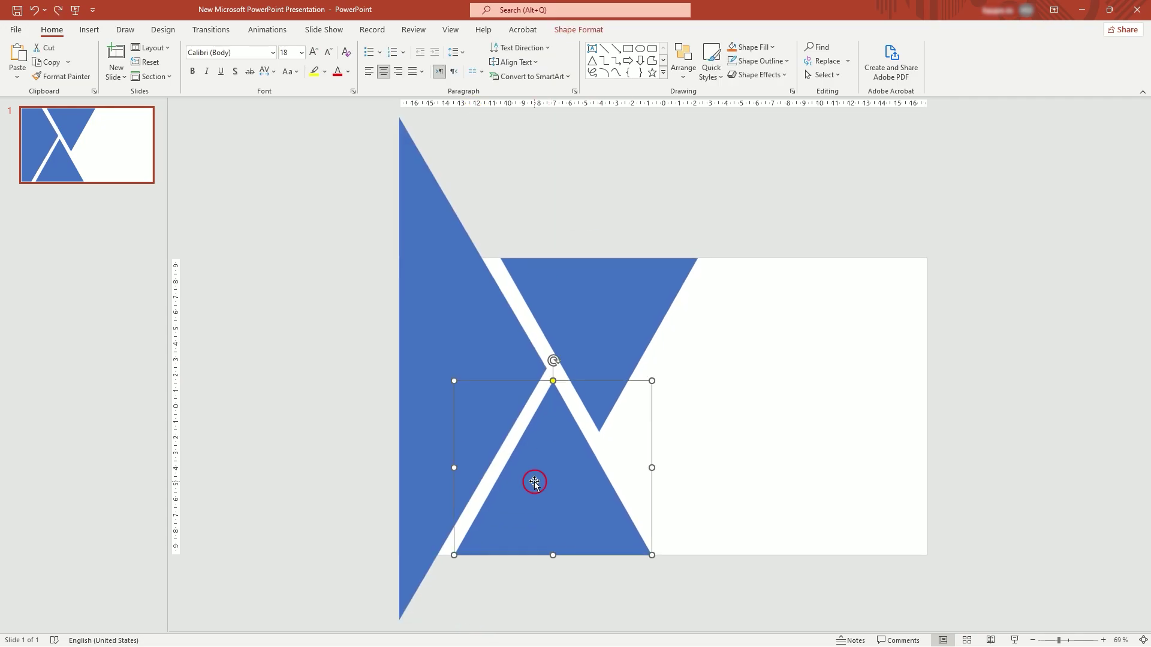
key("ctrl+d")
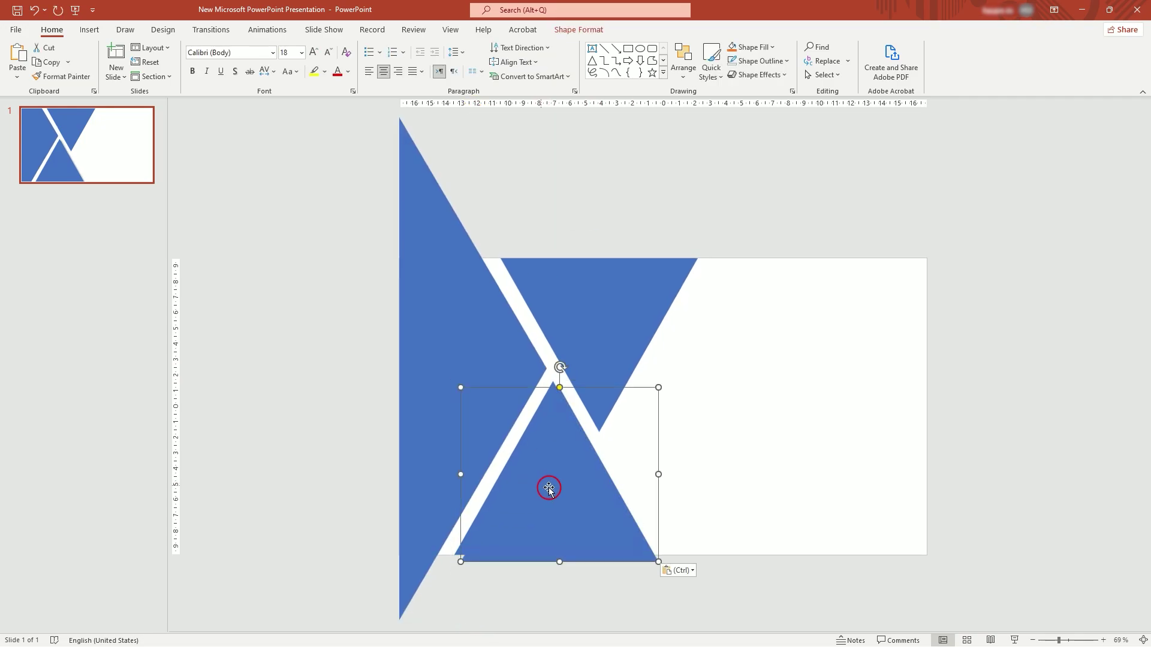
left_click(562, 32)
left_click(443, 47)
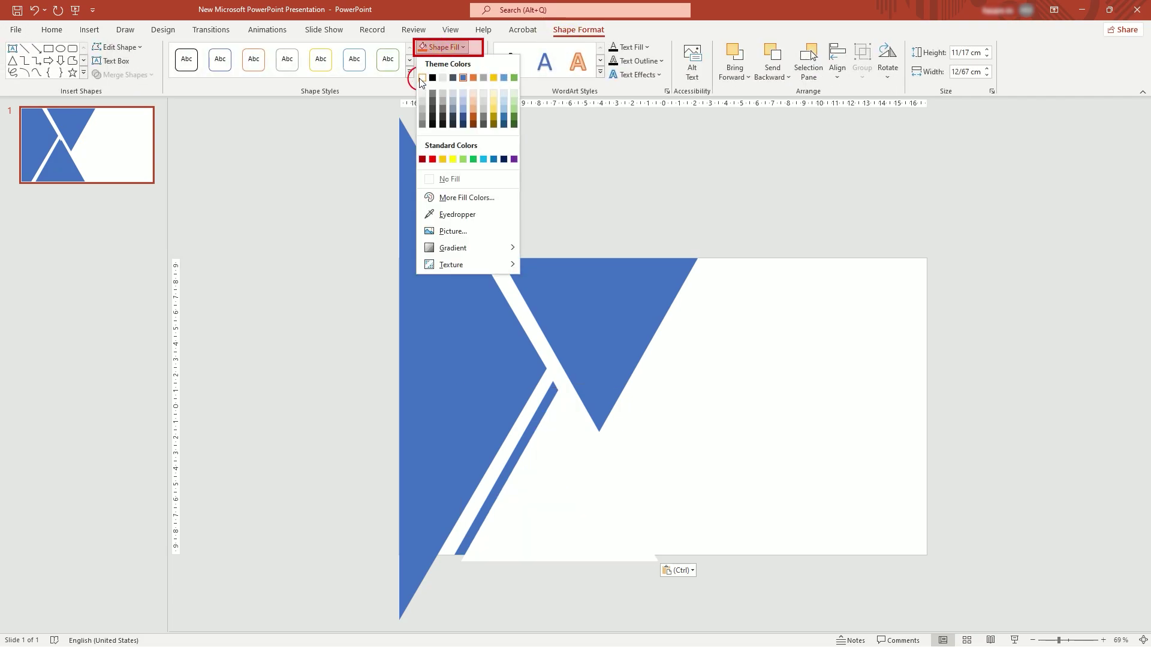
left_click(422, 77)
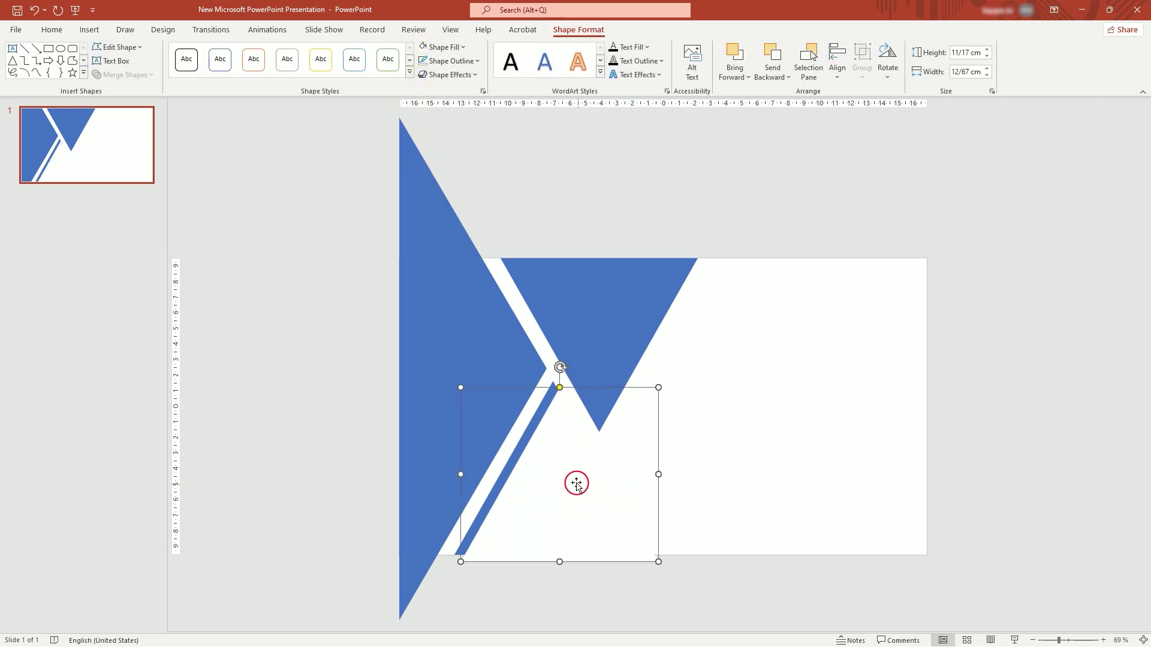
left_click_drag(576, 483, 572, 548)
left_click_drag(554, 628, 556, 555)
left_click_drag(651, 504, 608, 509)
left_click(698, 450)
Make a white copy of the inverted triangle and resize it to 6.59 cm high and 7.42 cm wide
left_click(608, 366)
key("ctrl+c")
key("ctrl+v")
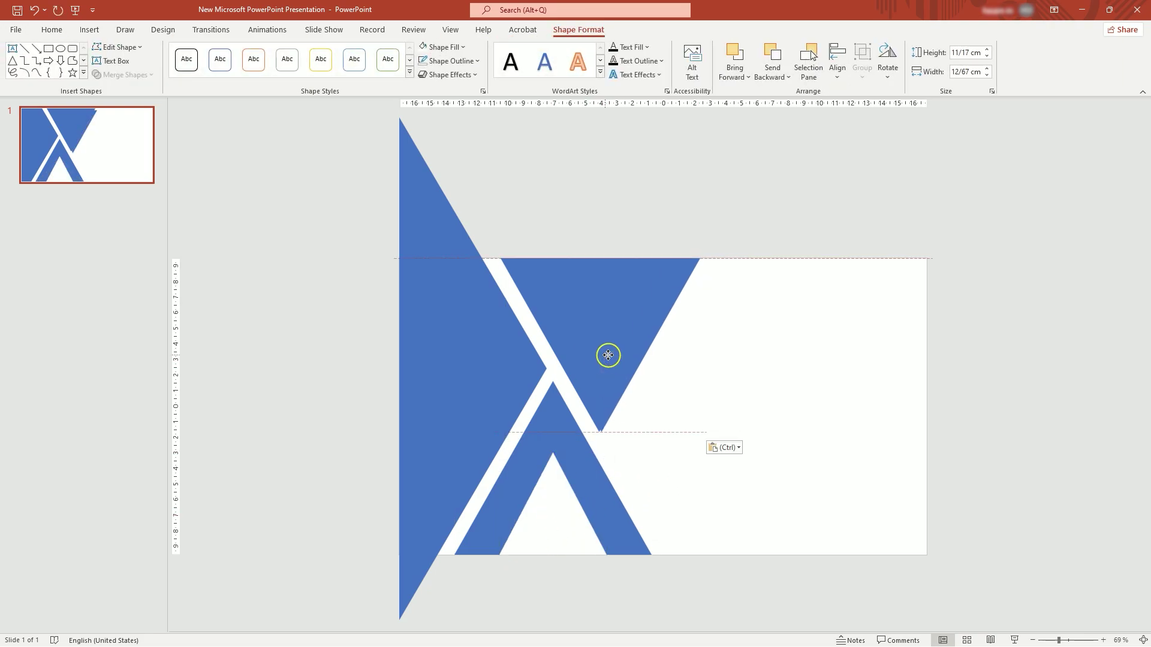
left_click(425, 47)
left_click_drag(619, 342, 599, 267)
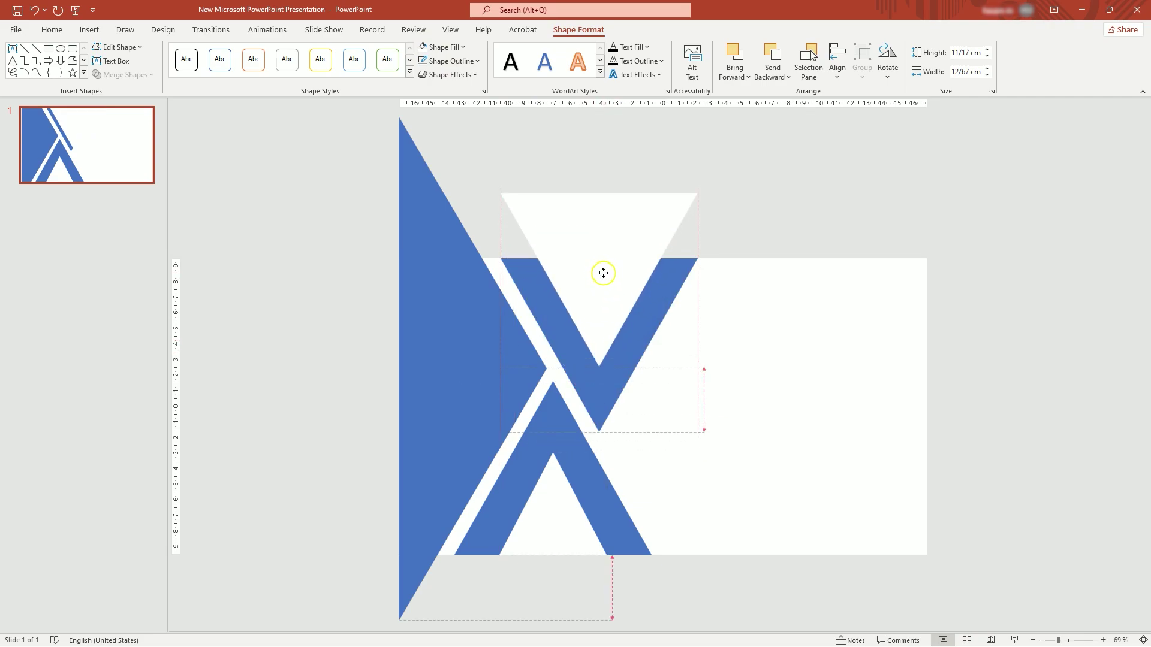
left_click_drag(598, 187, 617, 267)
left_click_drag(697, 309, 657, 309)
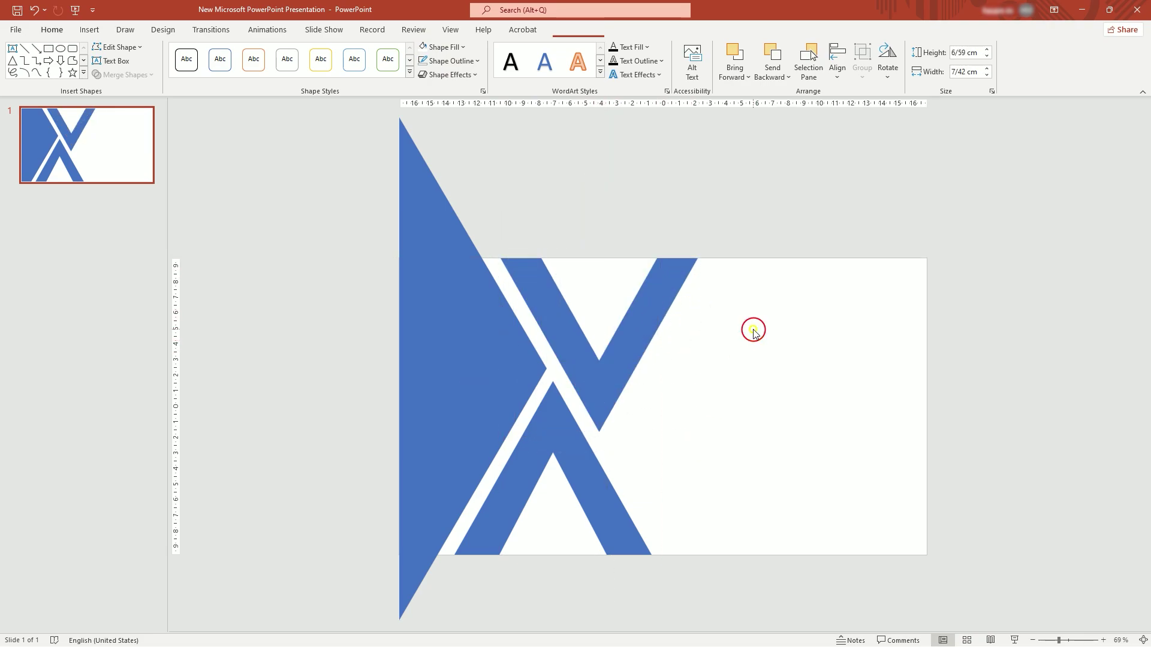
left_click(753, 329)
left_click(581, 290)
left_click(712, 330)
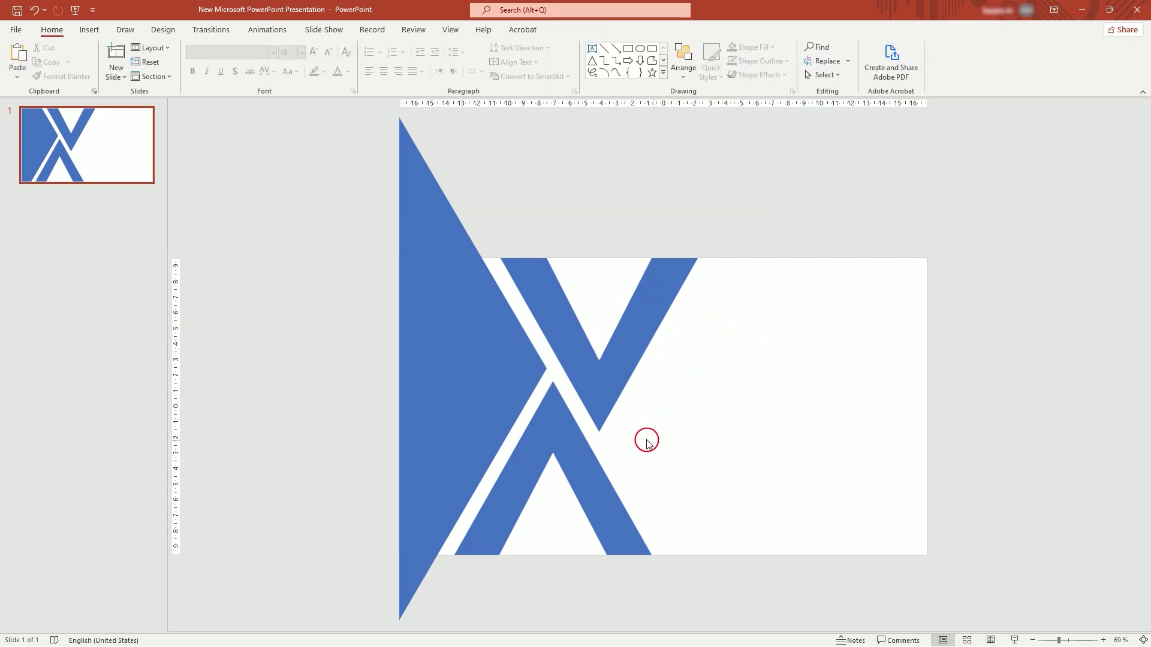
Make a white copy of the tall left triangle, then shift and narrow it to leave a chevron band
left_click(460, 410)
key("ctrl+c")
key("ctrl+v")
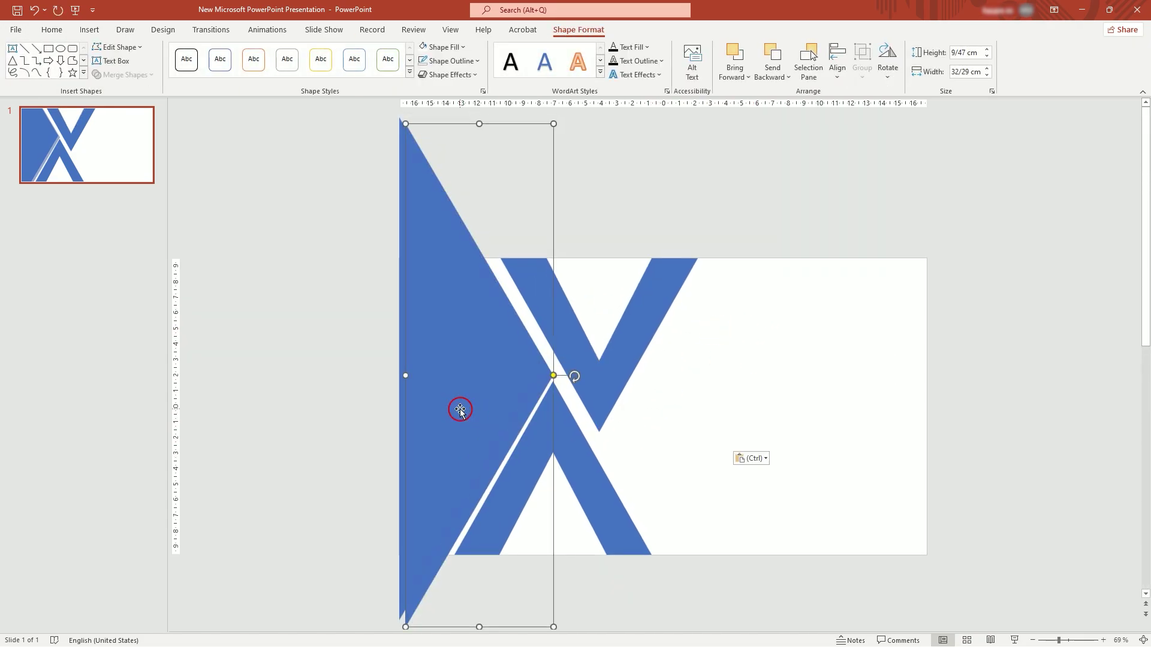
left_click(437, 47)
left_click_drag(494, 339, 438, 334)
left_click_drag(355, 370, 402, 367)
left_click_drag(442, 119, 447, 210)
left_click(548, 183)
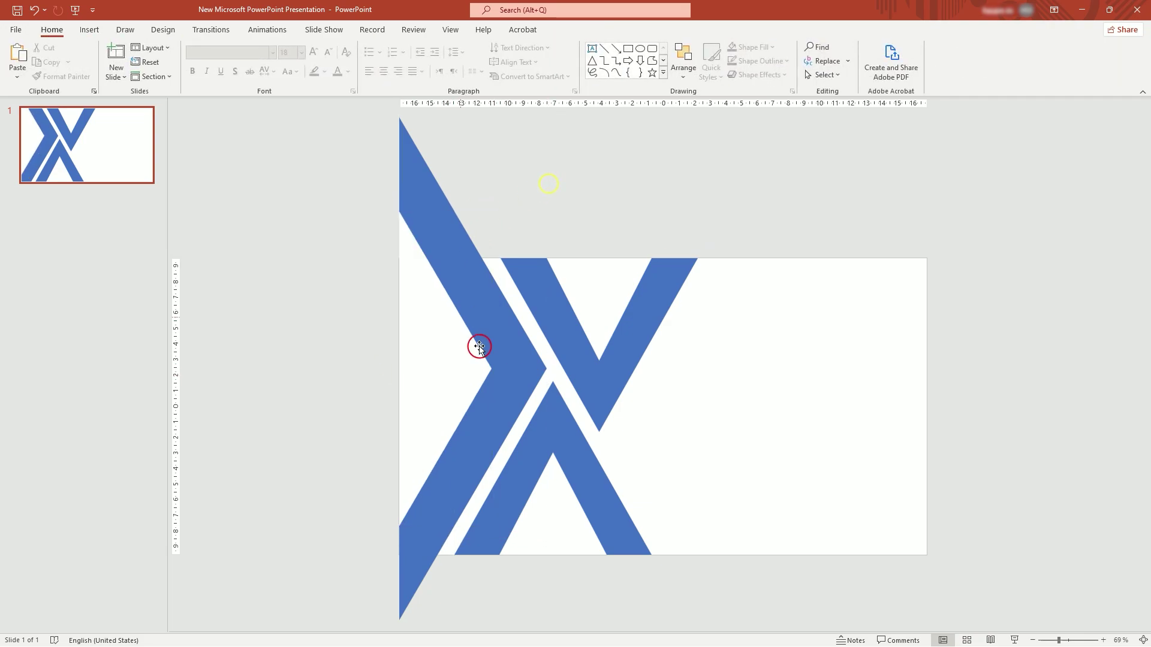
Open Format Shape for the top V's white notch and set its fill transparency to 30%
left_click(604, 307)
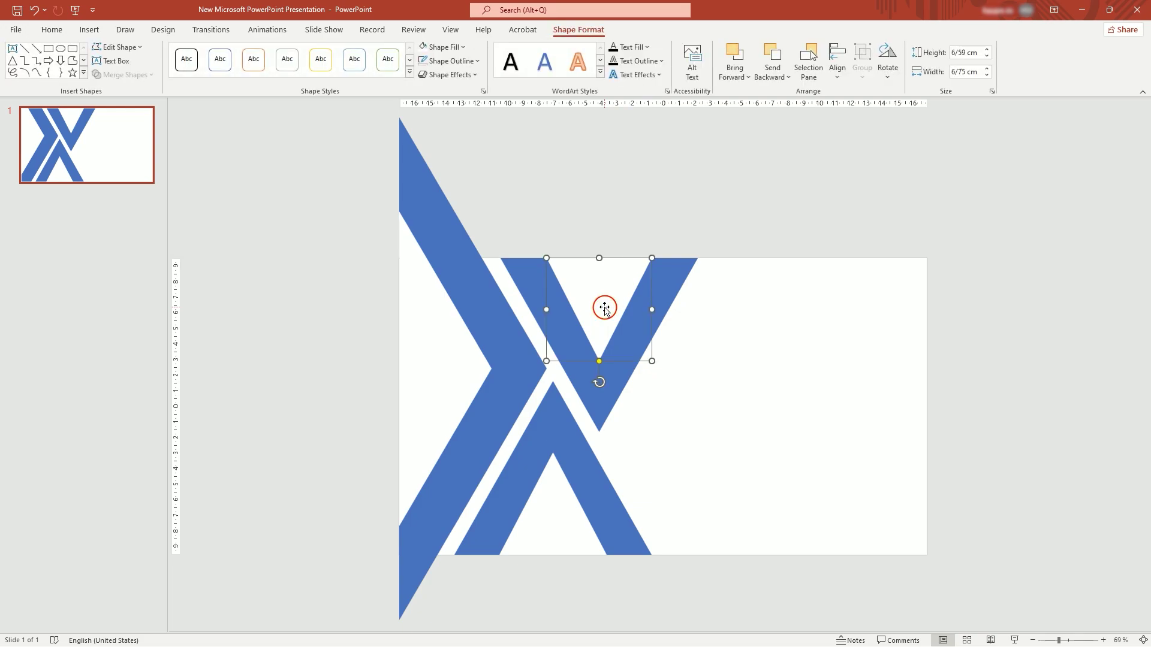
right_click(604, 307)
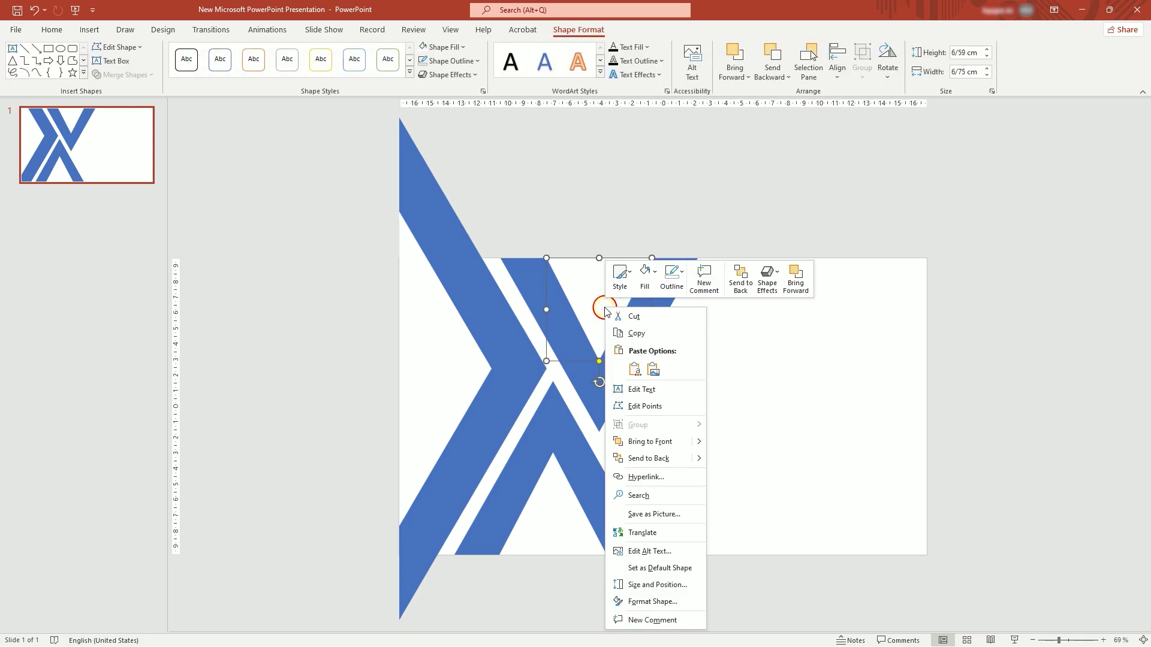
left_click(664, 600)
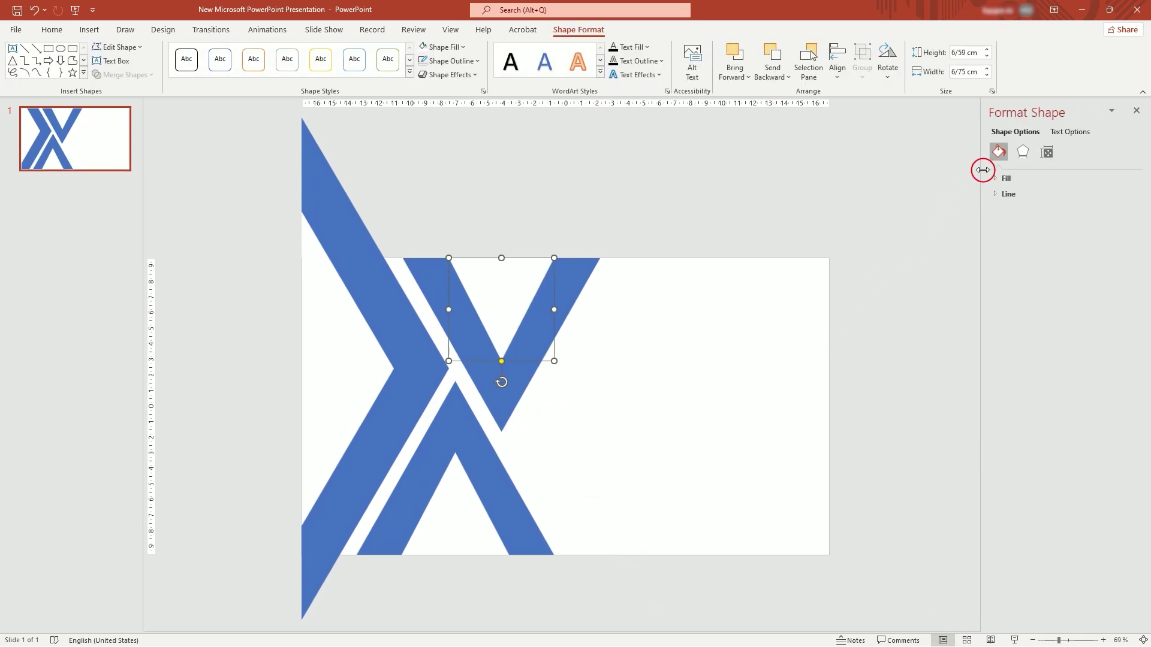
left_click(998, 179)
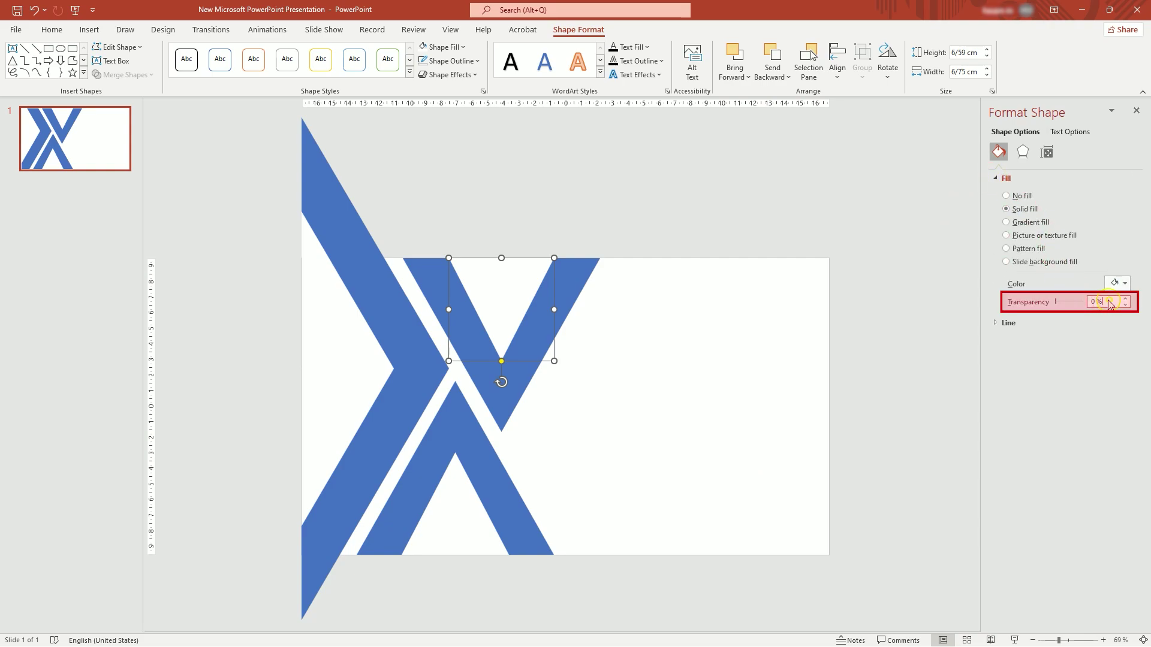
type("30")
key("Return")
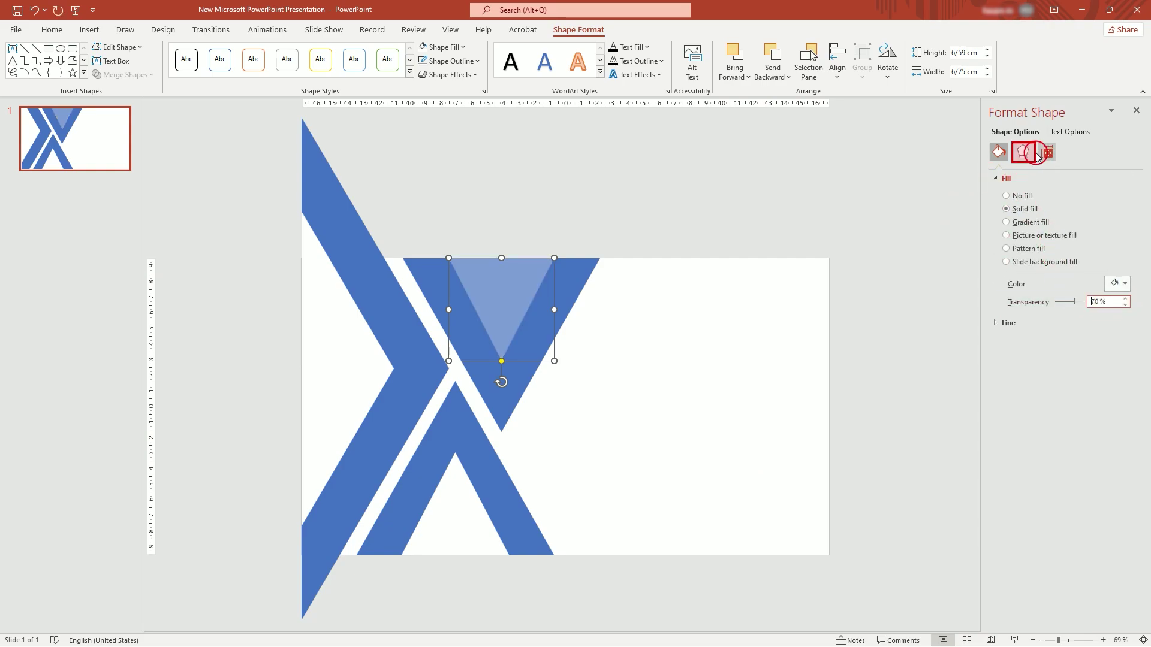
Give the notch a shadow: 60% transparency, 109% size, 24 pt blur, 90° angle, 0 pt distance
left_click(1024, 153)
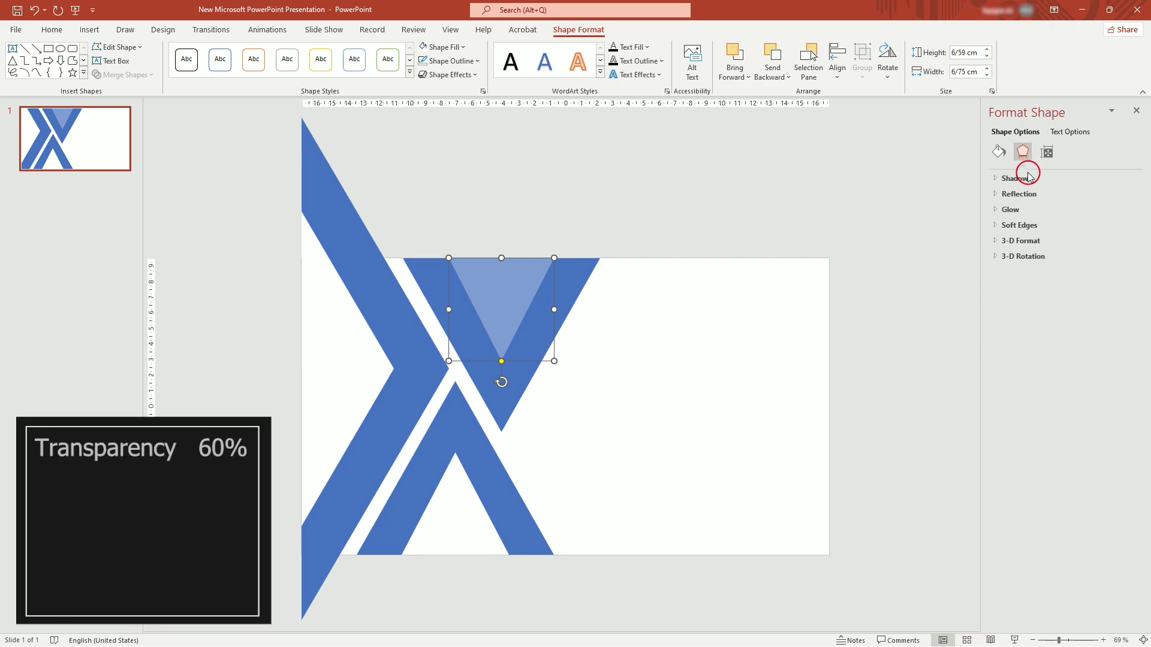
left_click(1028, 175)
left_click(1112, 232)
type("60")
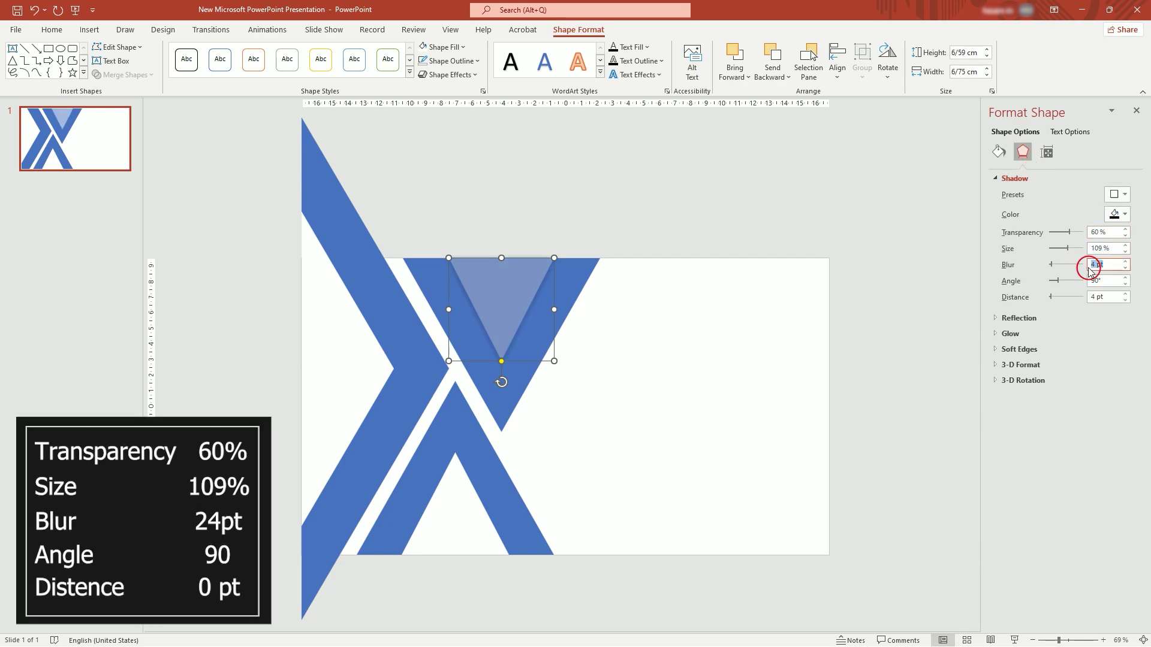
type("24")
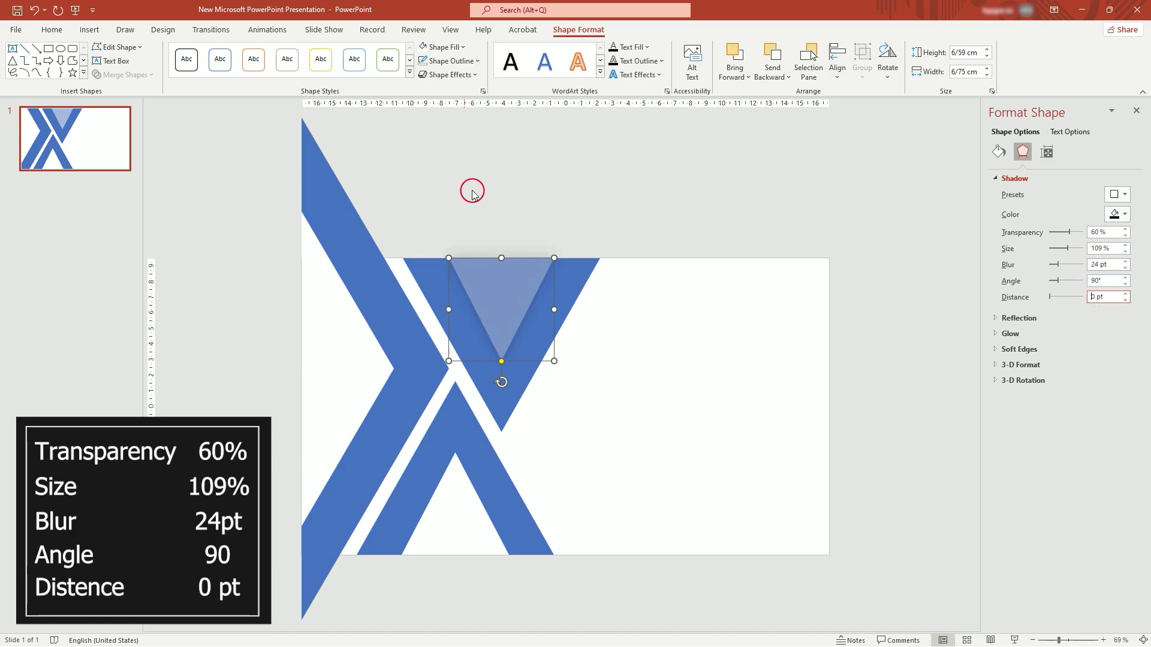
left_click(538, 213)
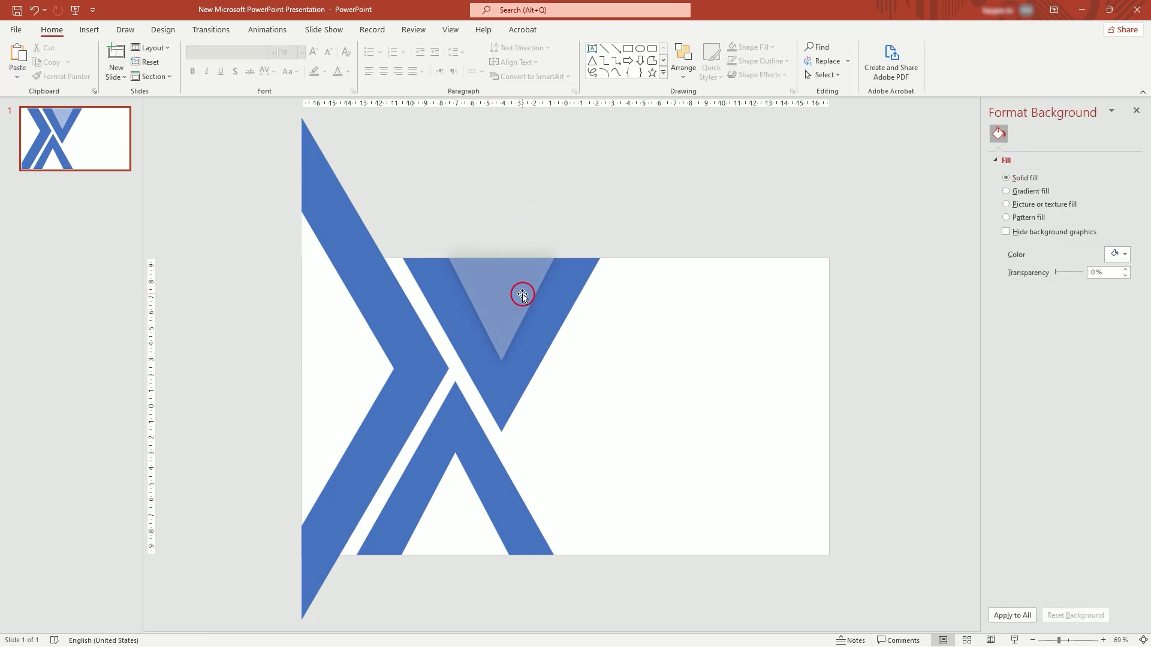
Set the lower white triangle's fill transparency to 70% and give it a shadow at 109% size
left_click(437, 498)
left_click(1090, 301)
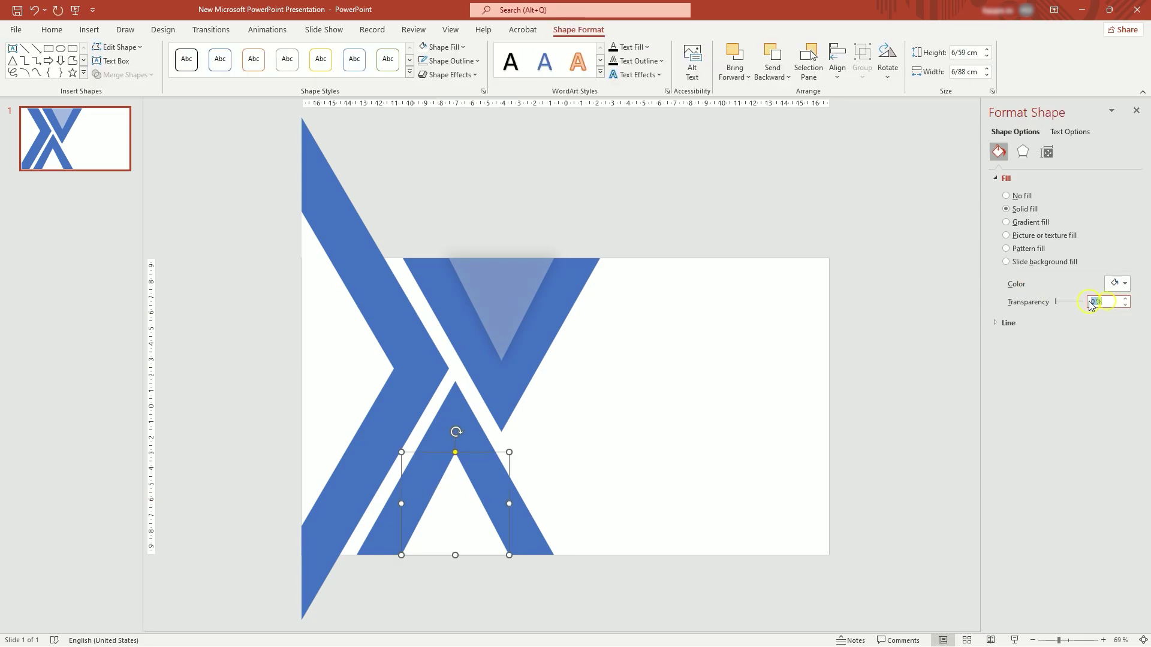
type("70")
left_click(1023, 151)
left_click(1111, 233)
type("109")
left_click(1093, 233)
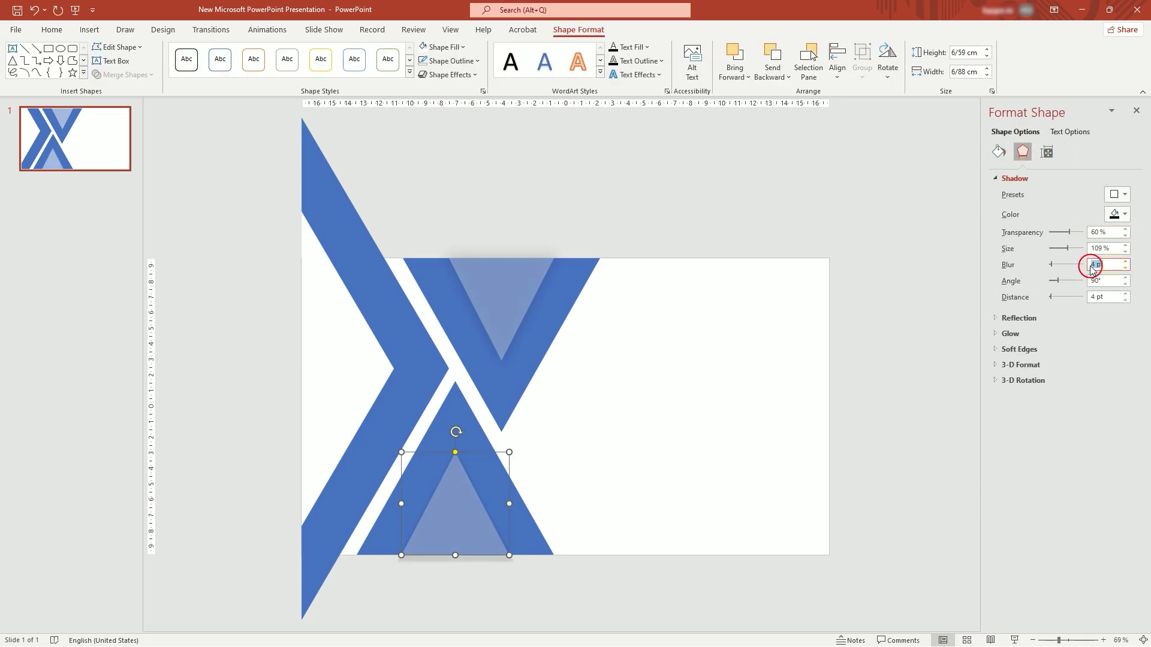
Give the left chevron a 109% size, 24 pt blur shadow and a more transparent fill
left_click(331, 367)
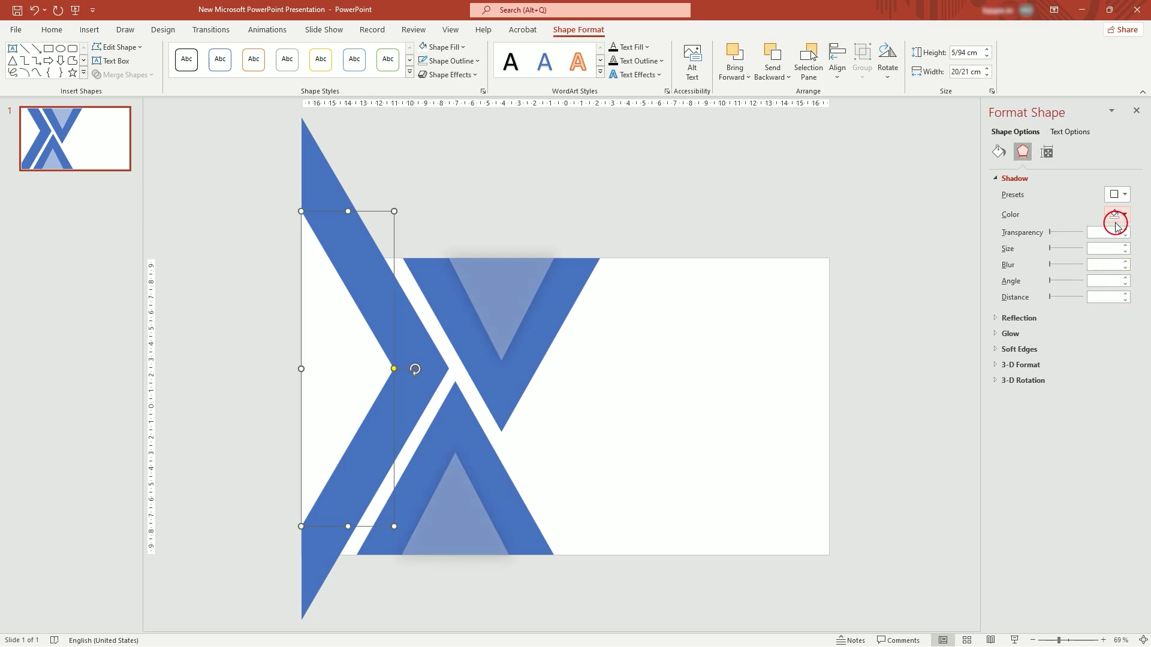
left_click(1113, 235)
left_click(1102, 248)
type("109")
left_click(1097, 264)
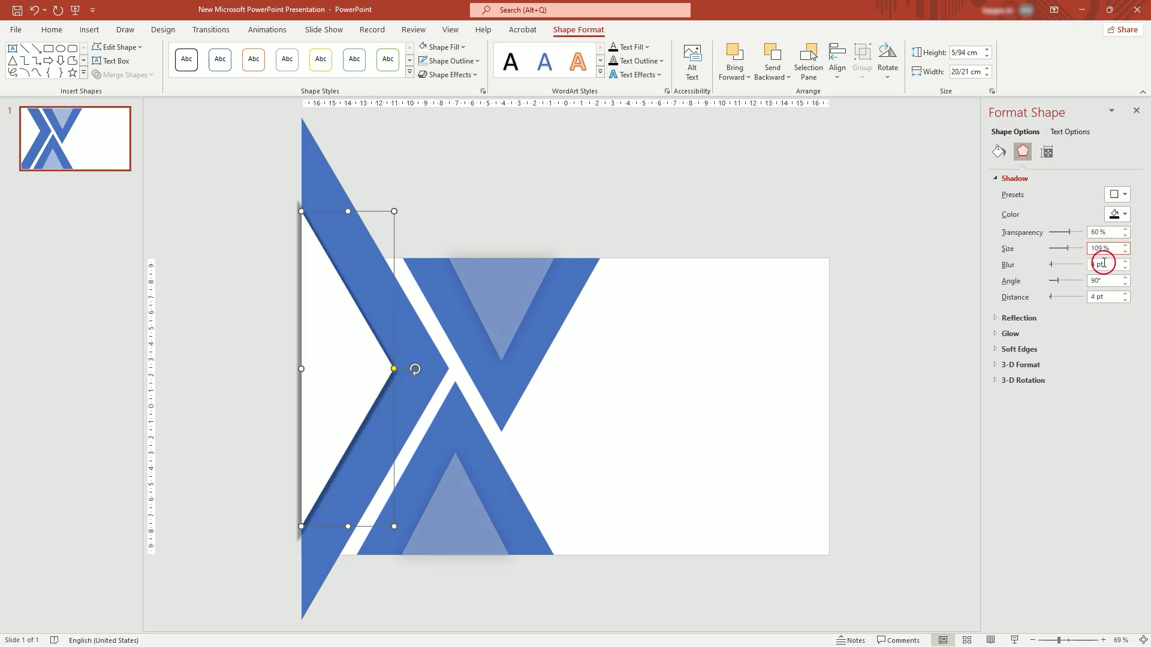
type("24")
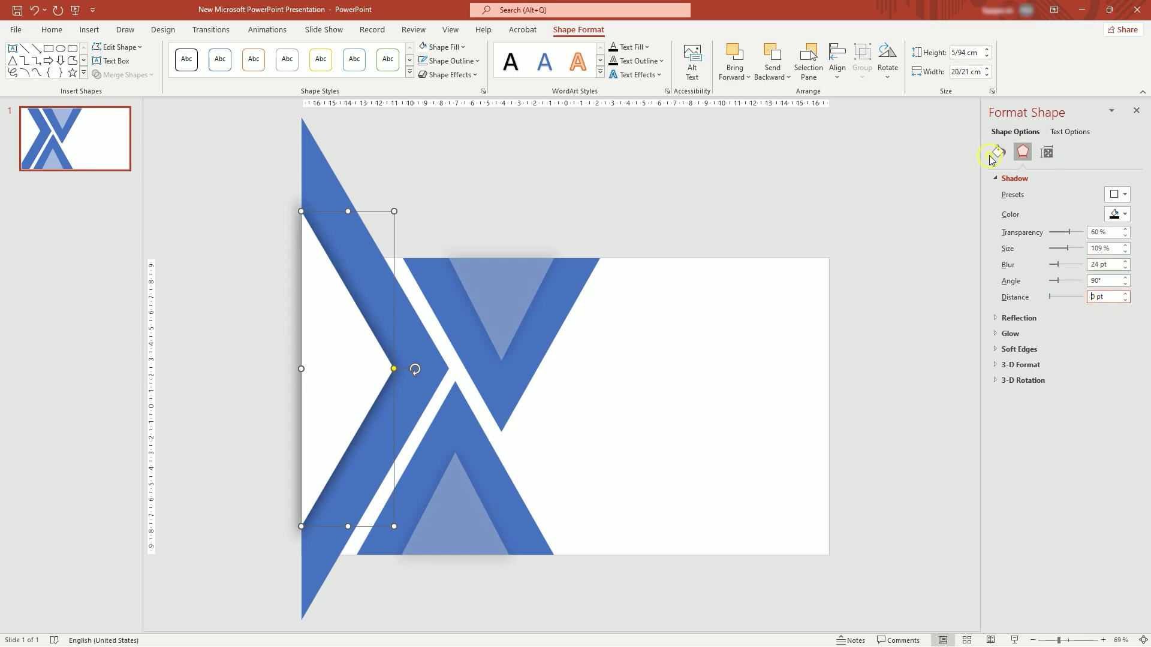
left_click(999, 153)
left_click(1079, 300)
left_click(354, 179)
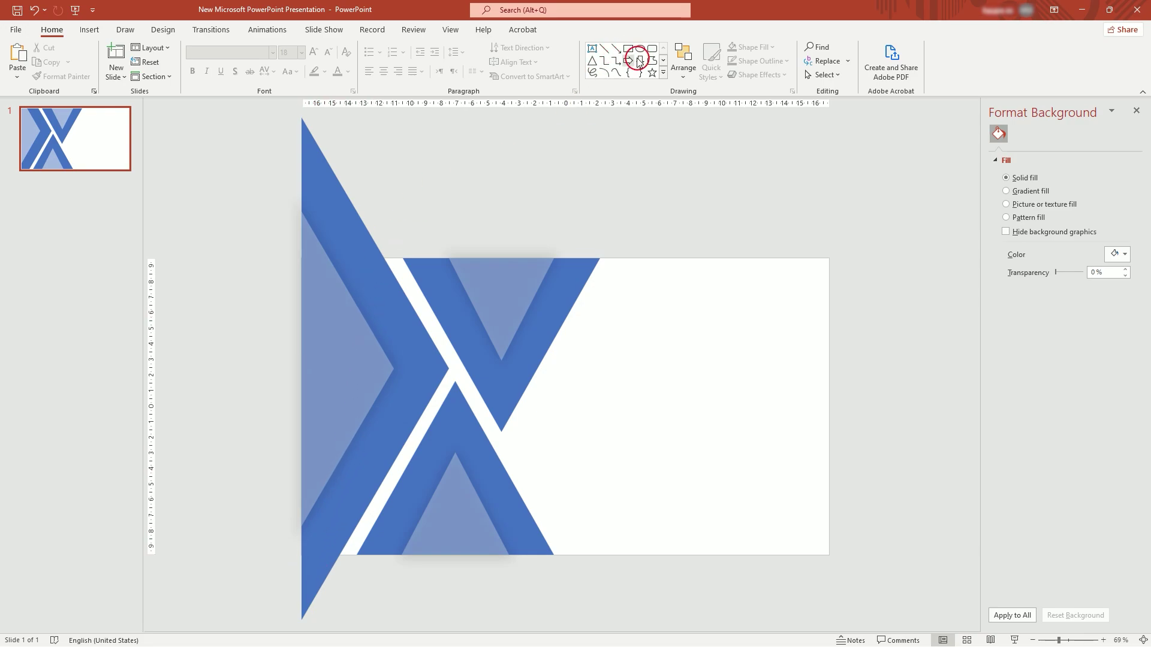
Intersect a rectangle with the big left shape to trim it to the slide edges, then send it backward
mouse_move(470, 256)
left_mouse_down()
mouse_move(336, 532)
mouse_move(301, 555)
left_mouse_up()
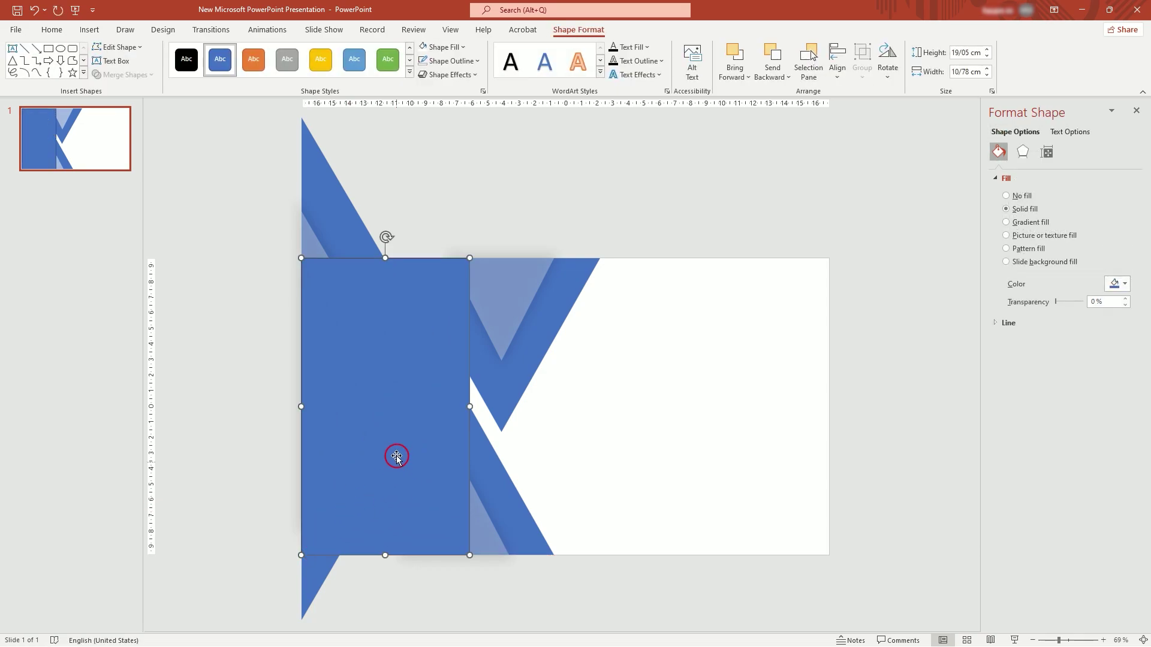
left_click(331, 183, "shift")
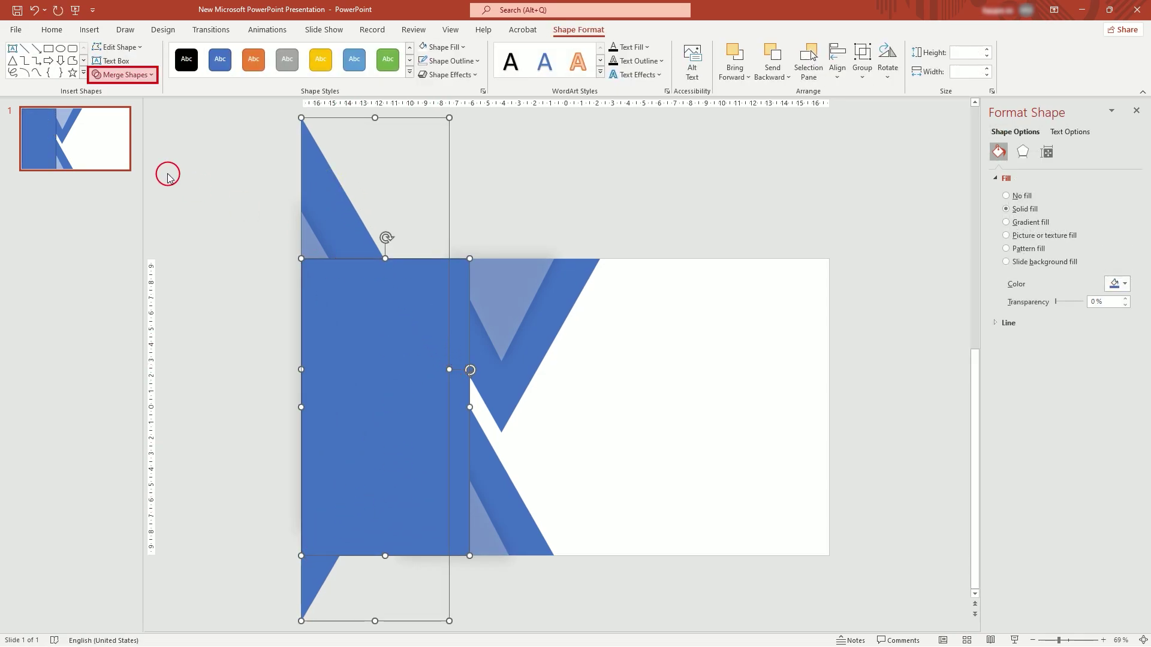
left_click(133, 74)
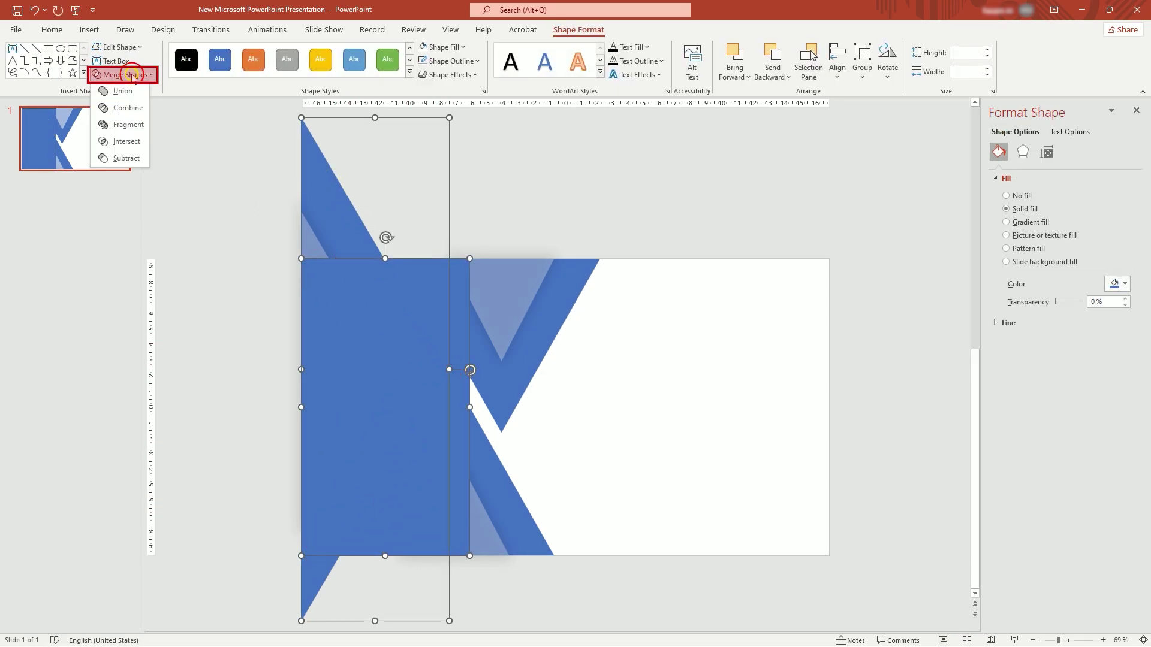
left_click(126, 141)
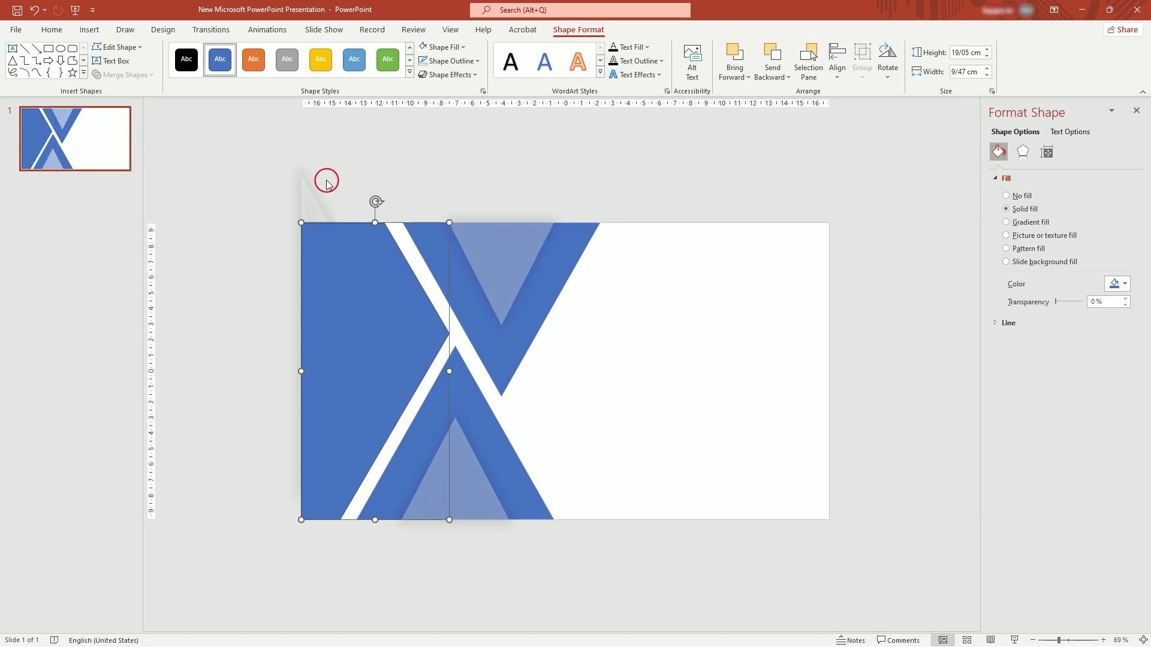
left_click(773, 52)
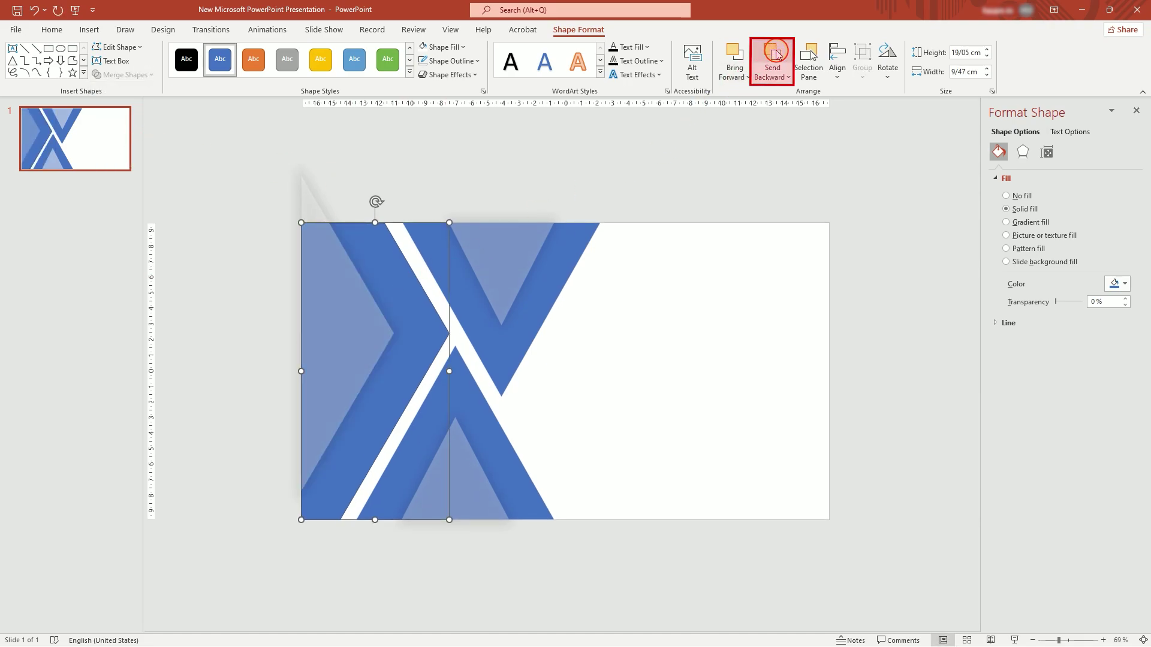
left_click(509, 158)
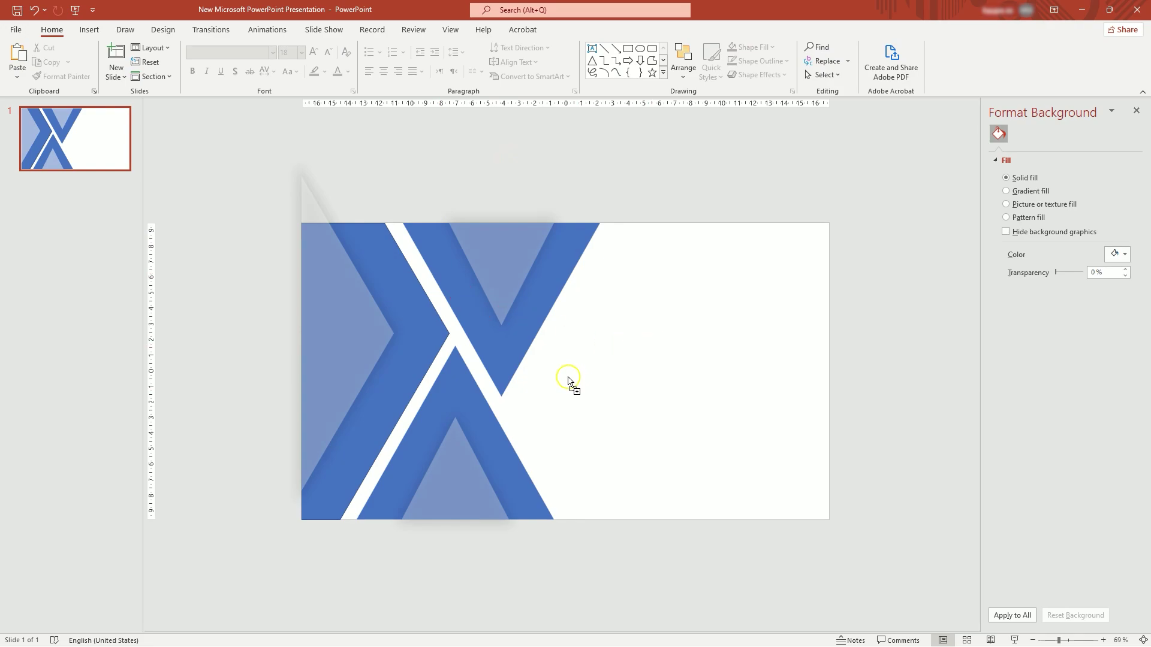
Insert the skyscraper photo, send it to back, and intersect it with the upper triangle
left_click_drag(569, 382, 561, 374)
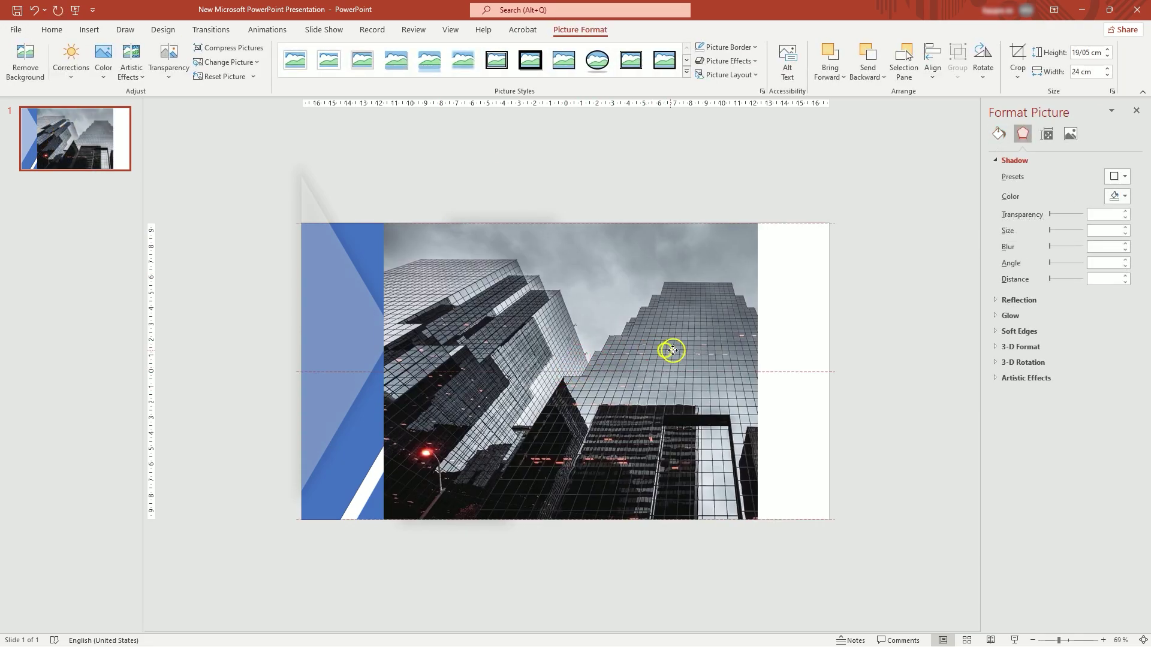
left_click_drag(671, 350, 514, 347)
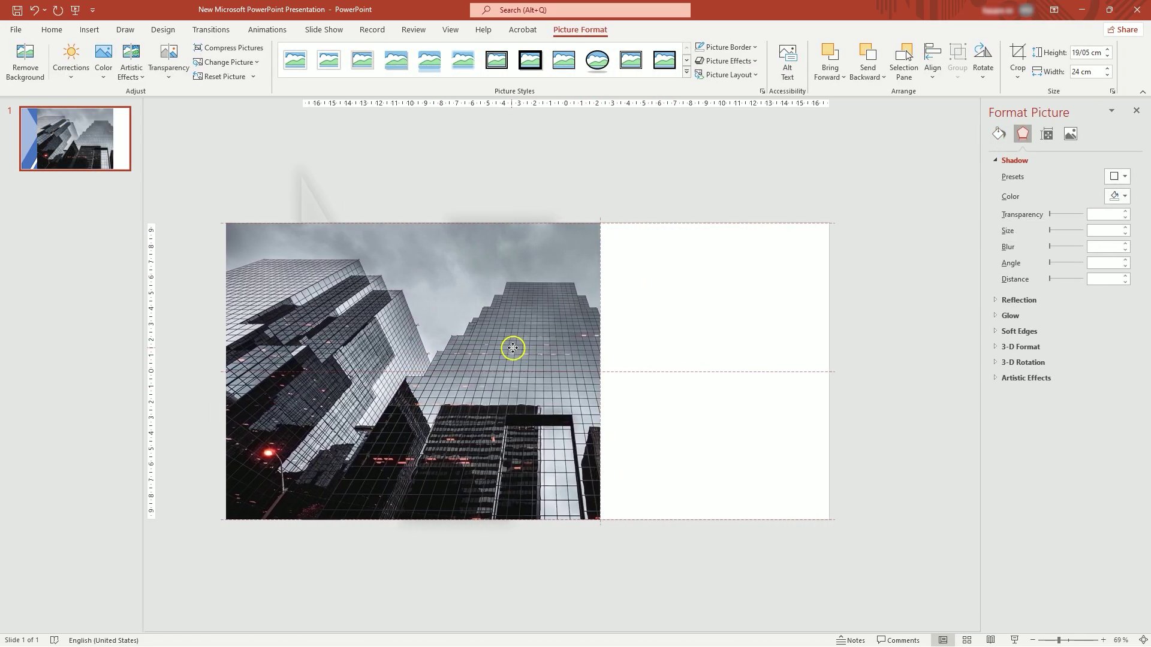
left_click(863, 69)
left_click(887, 109)
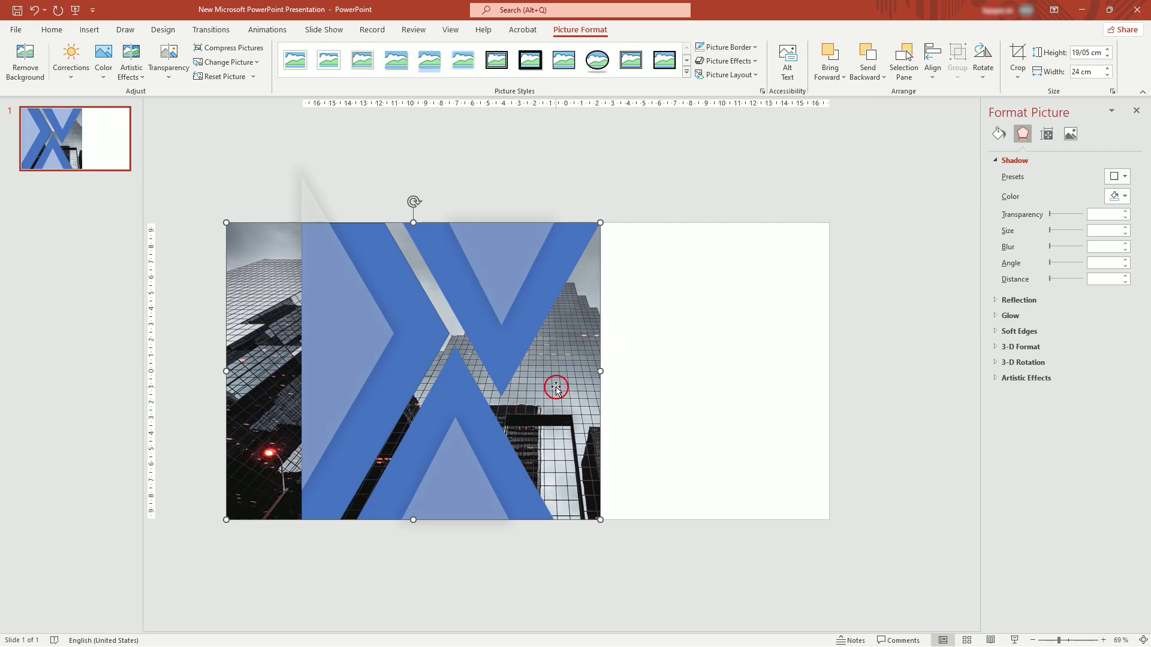
left_click(535, 362, "shift")
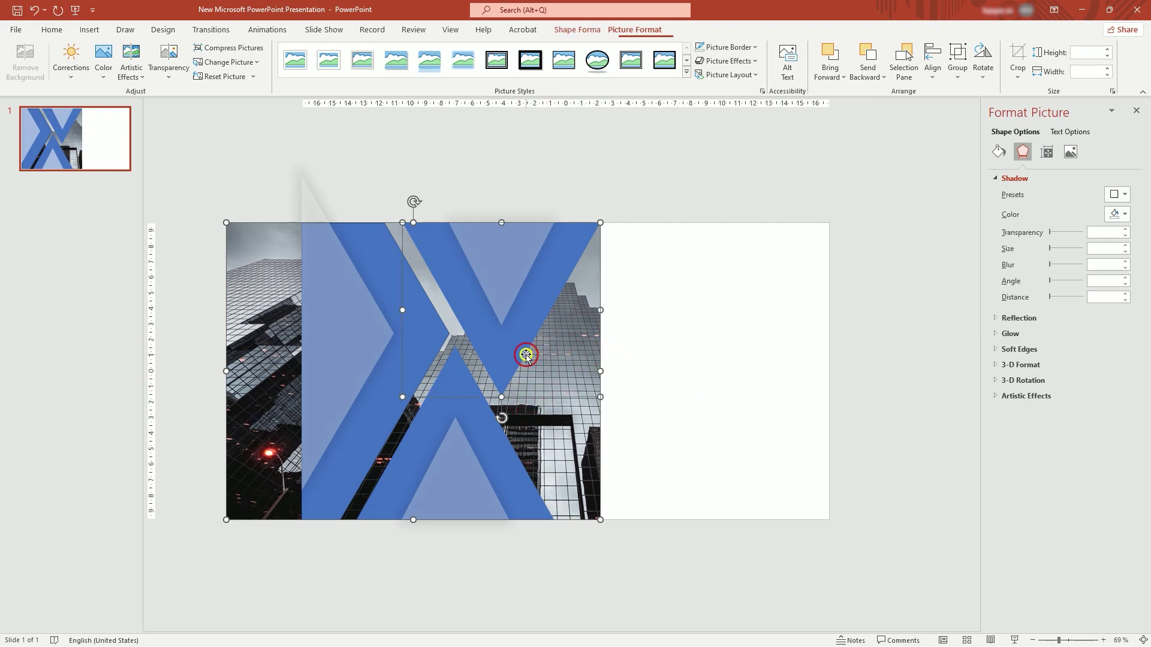
left_click(563, 30)
left_click(124, 74)
left_click(127, 141)
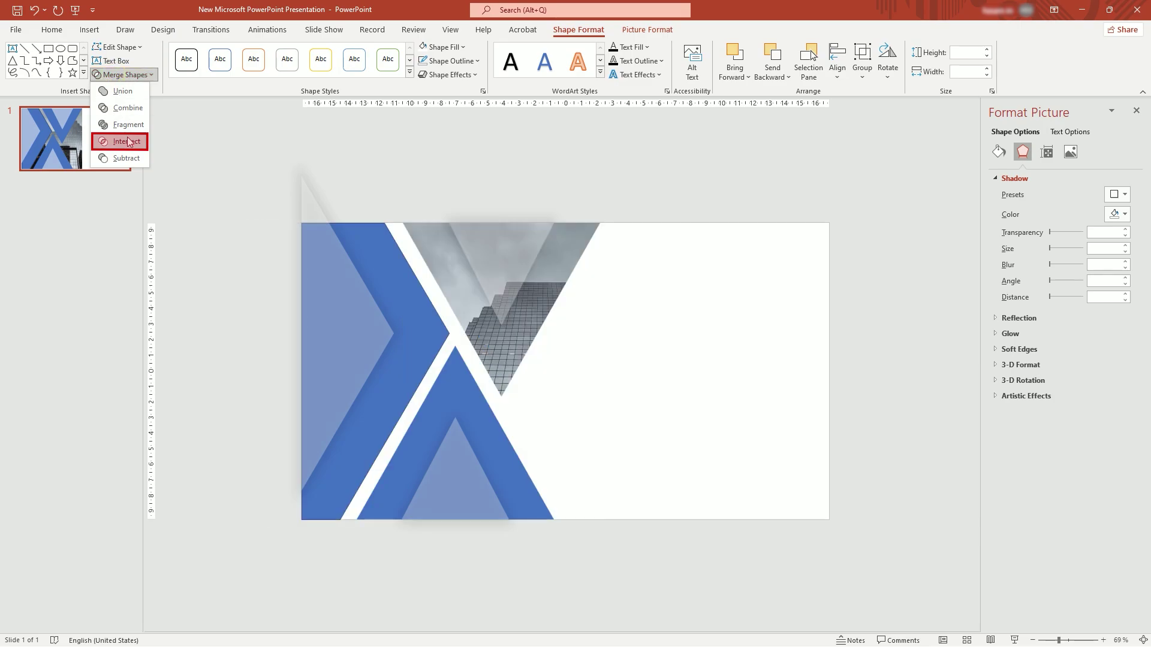
left_click(127, 141)
left_click(637, 338)
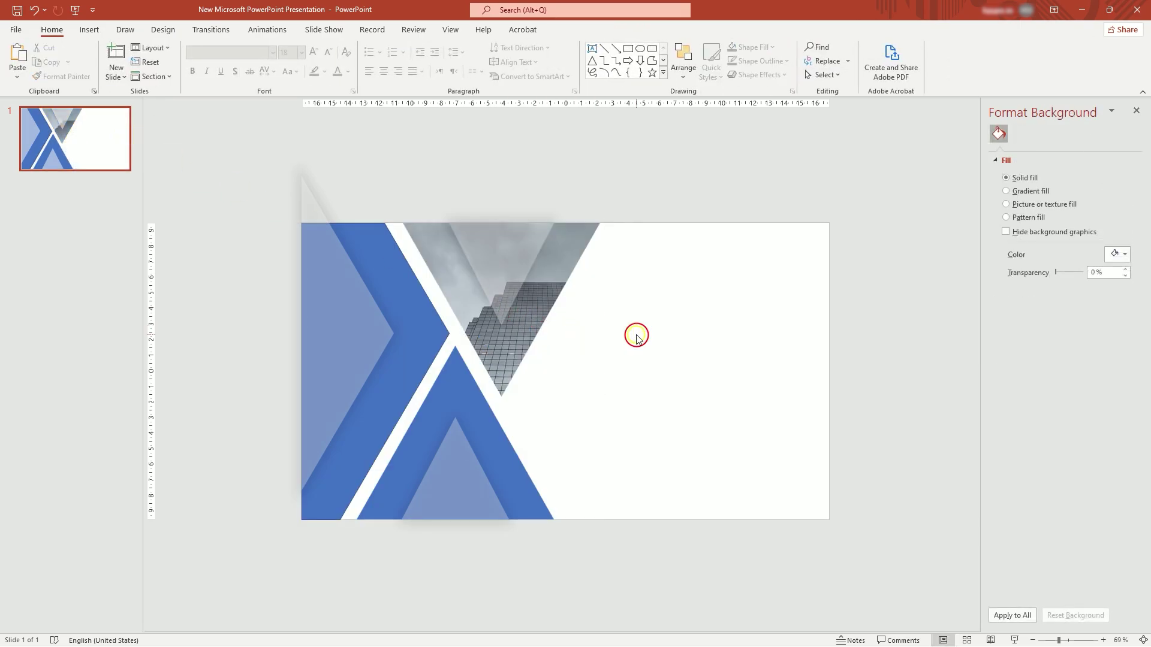
Restore a copy of the photo, send it to back, and intersect it with the blue X band
key("ctrl+z")
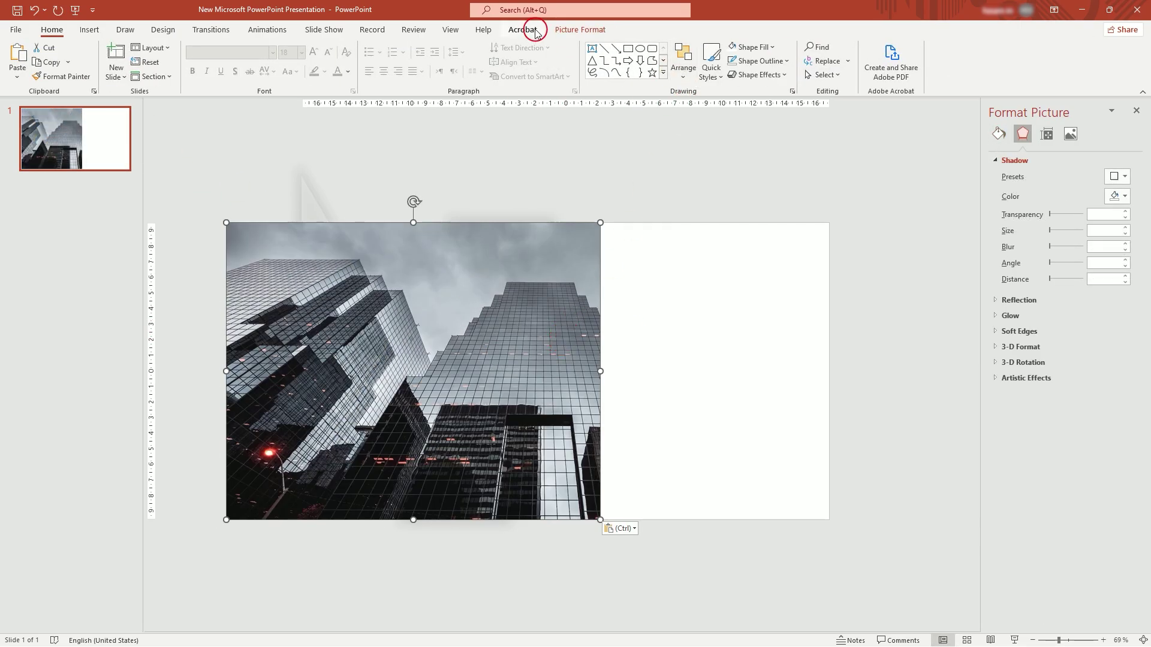
left_click(580, 30)
left_click(871, 77)
left_click(885, 110)
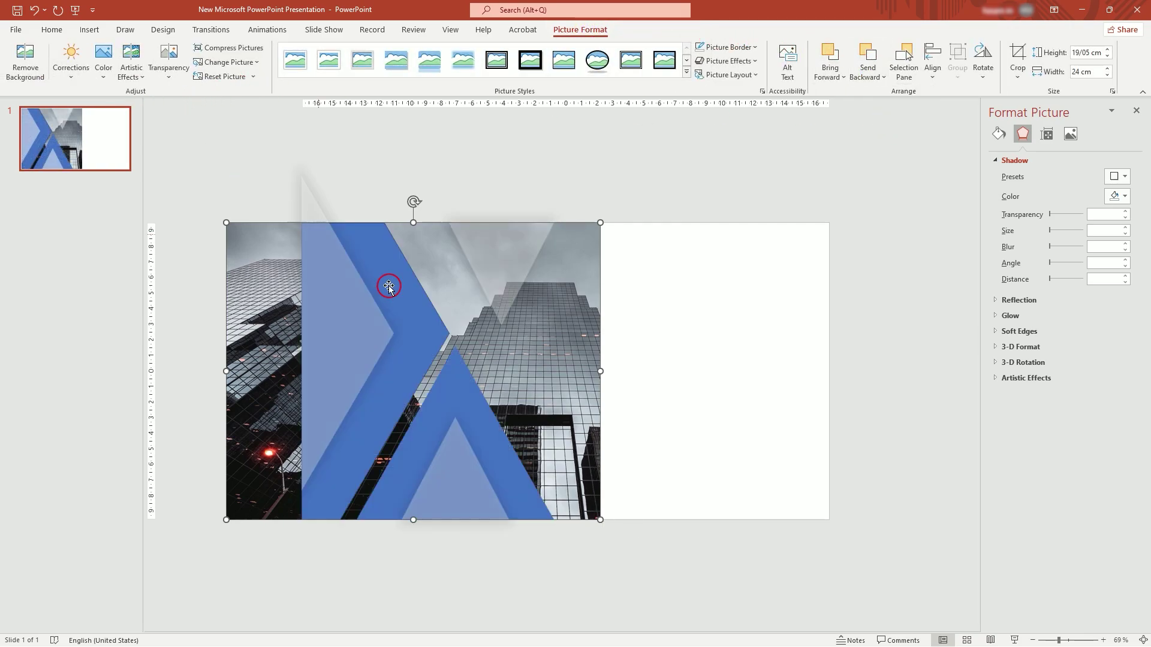
left_click(486, 425, "shift")
left_click(578, 30)
left_click(124, 74)
left_click(126, 142)
left_click(603, 380)
Paste another photo copy, send it to back, and clip it into the chevron shape
key("ctrl+v")
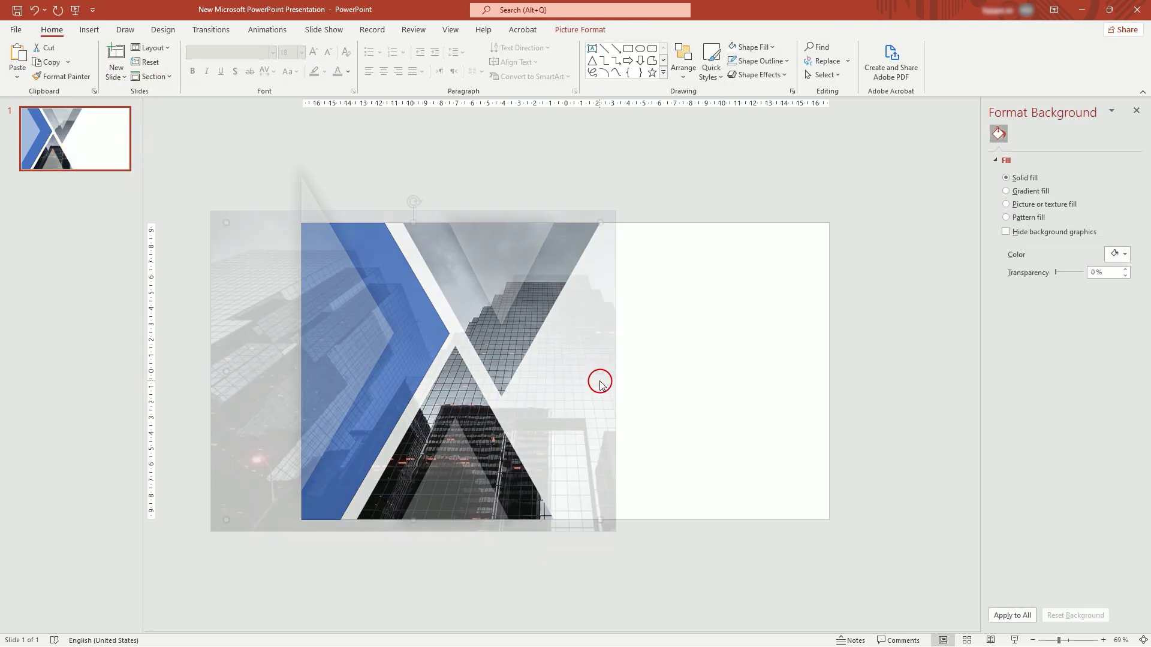
left_click(578, 31)
left_click(871, 72)
left_click(884, 110)
left_click(367, 267, "shift")
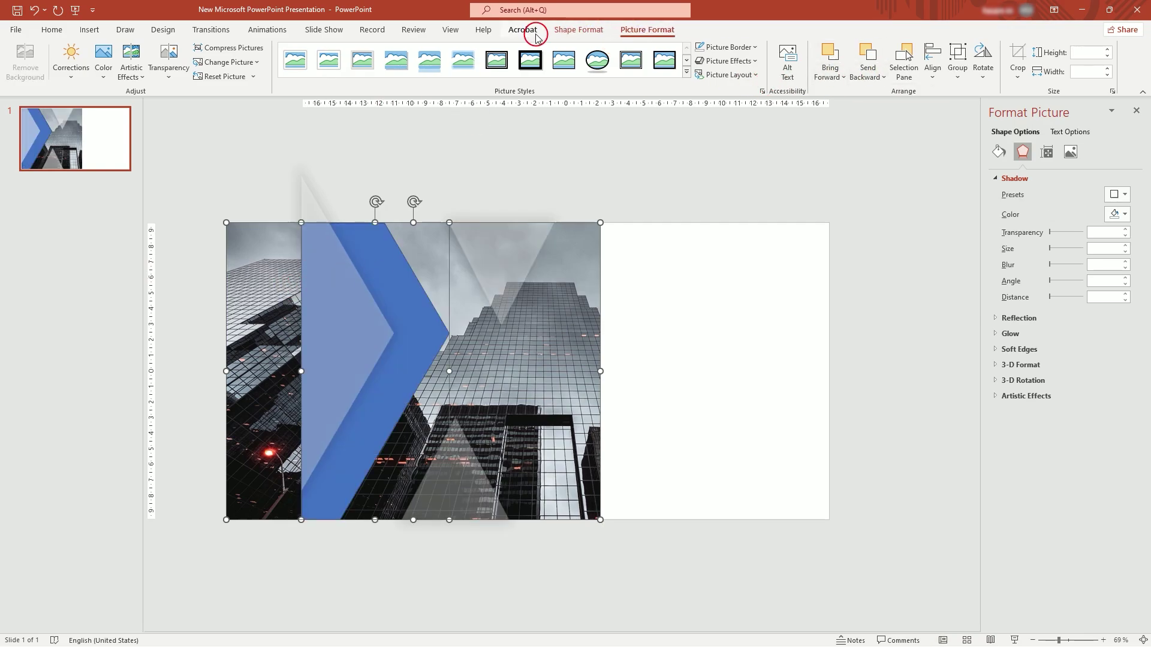
left_click(579, 30)
left_click(124, 74)
left_click(126, 157)
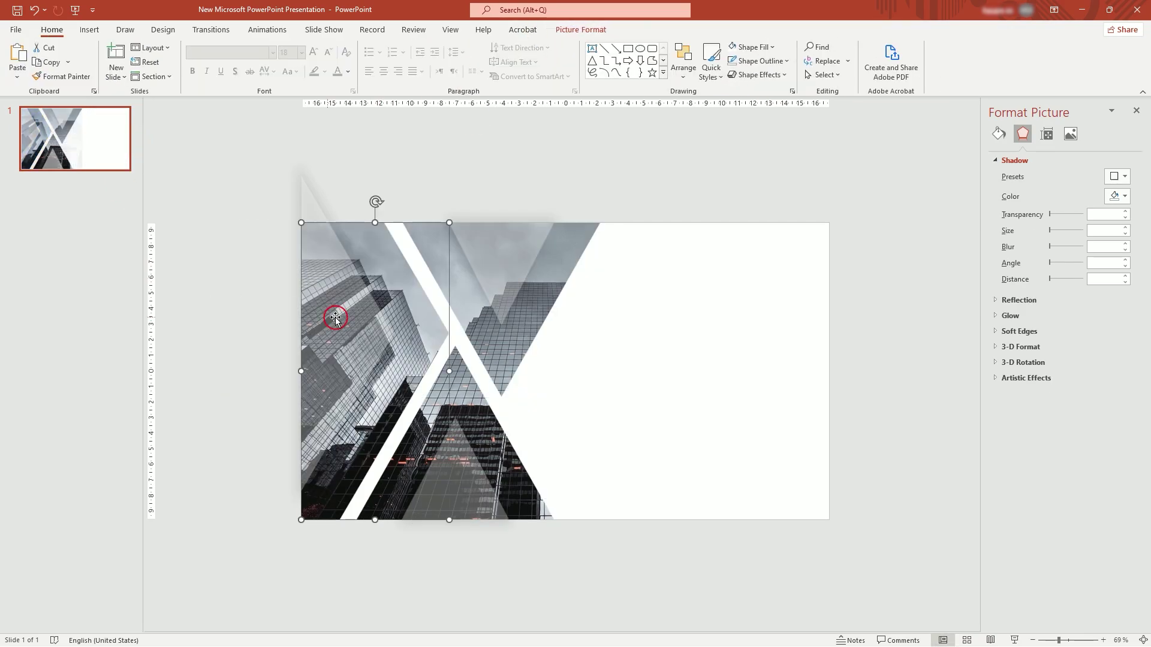
left_click(619, 361)
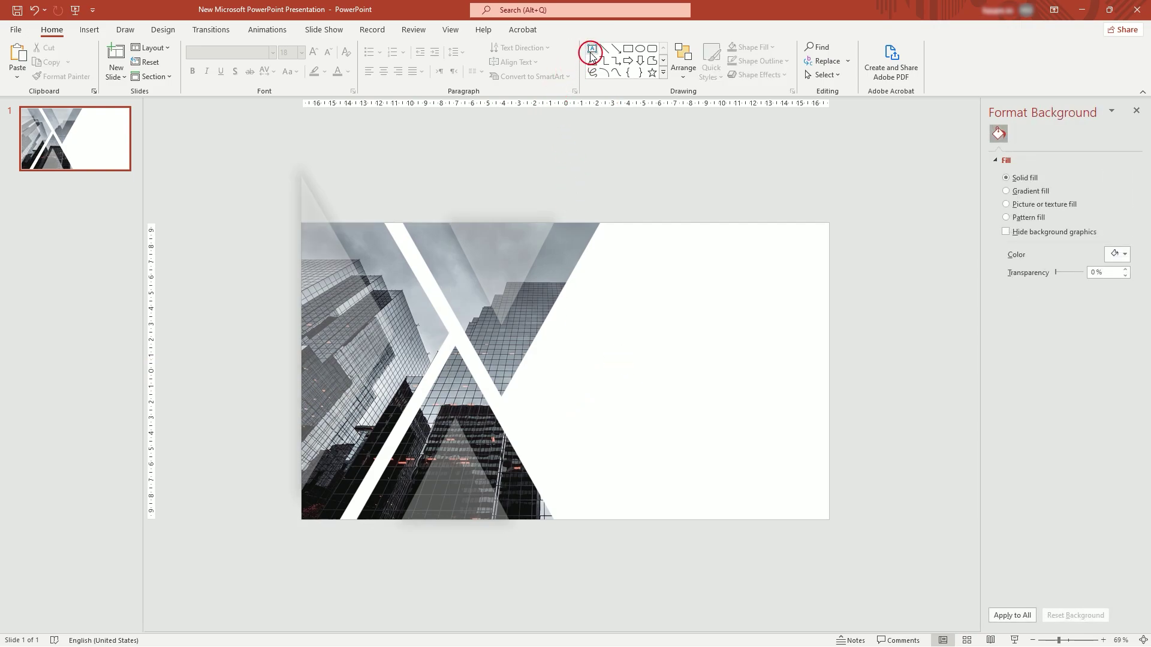
Add an 'Architect' text box right of the X in Arial Black 72 pt, widened to one line
left_click_drag(609, 318, 774, 379)
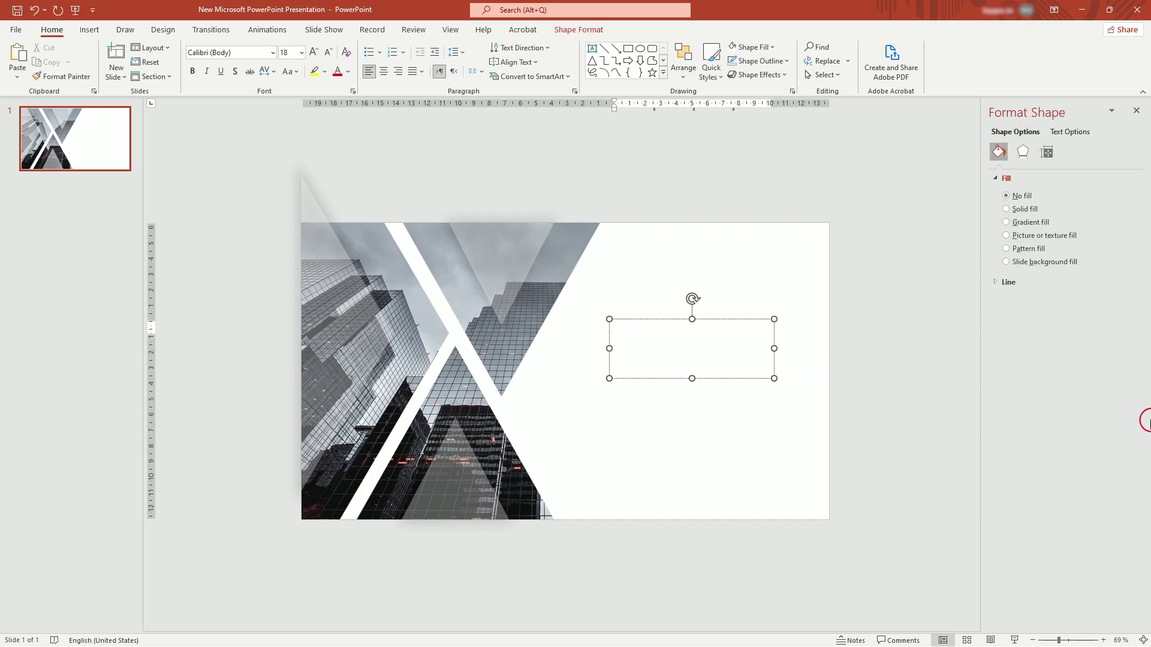
type("Architect")
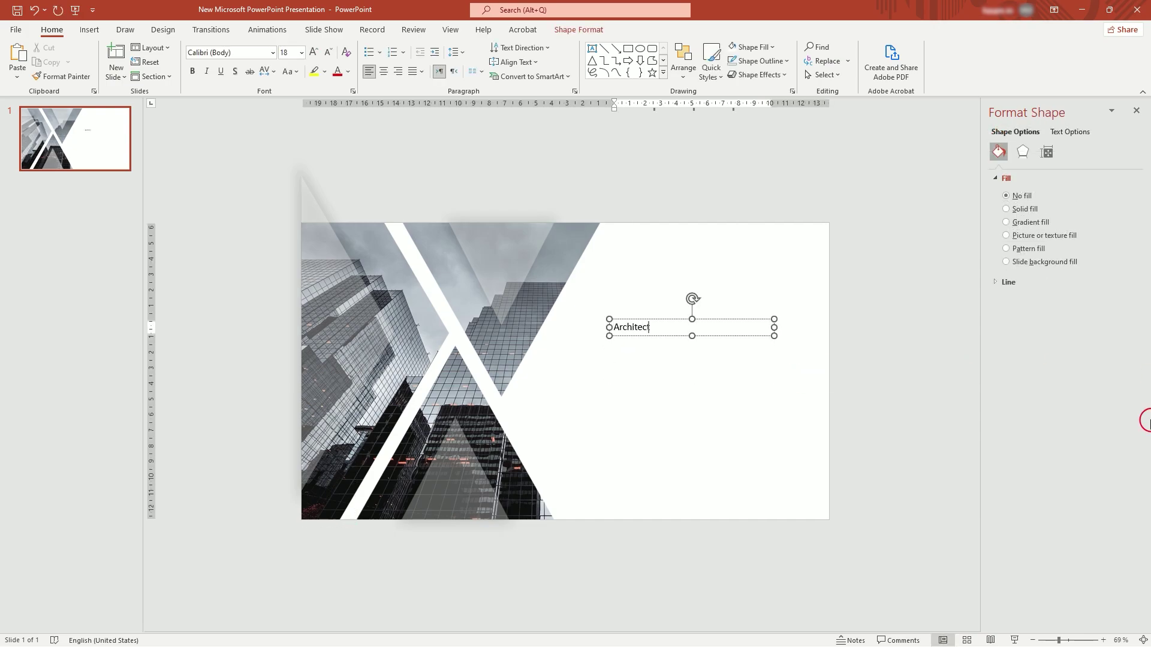
left_click(724, 318)
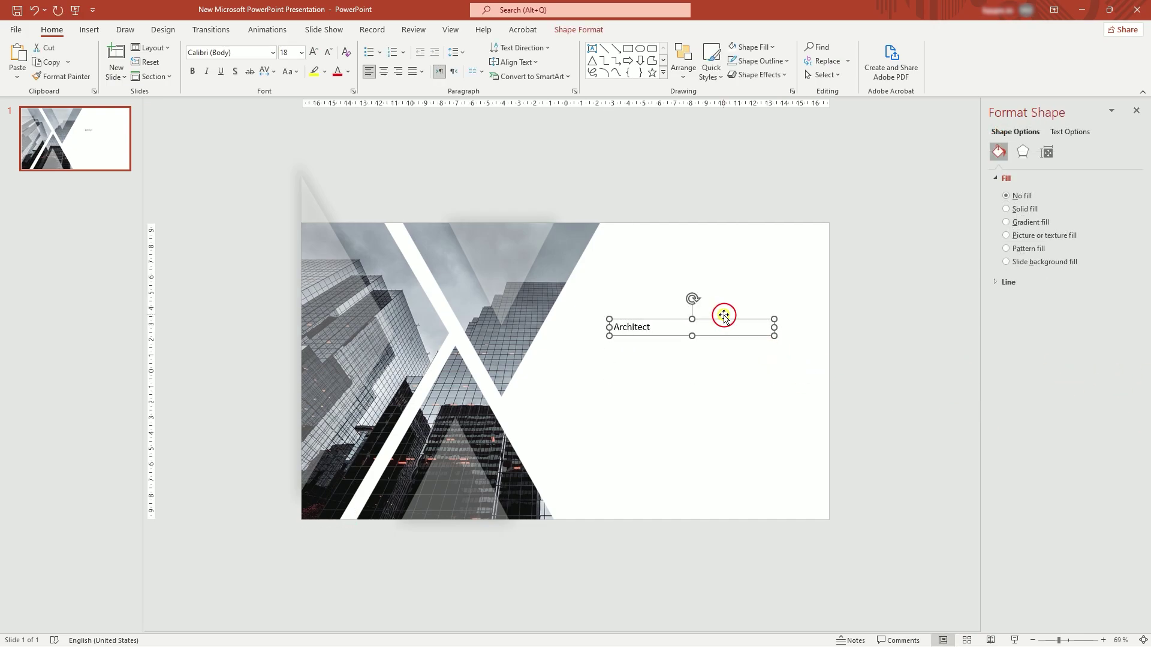
left_click(264, 53)
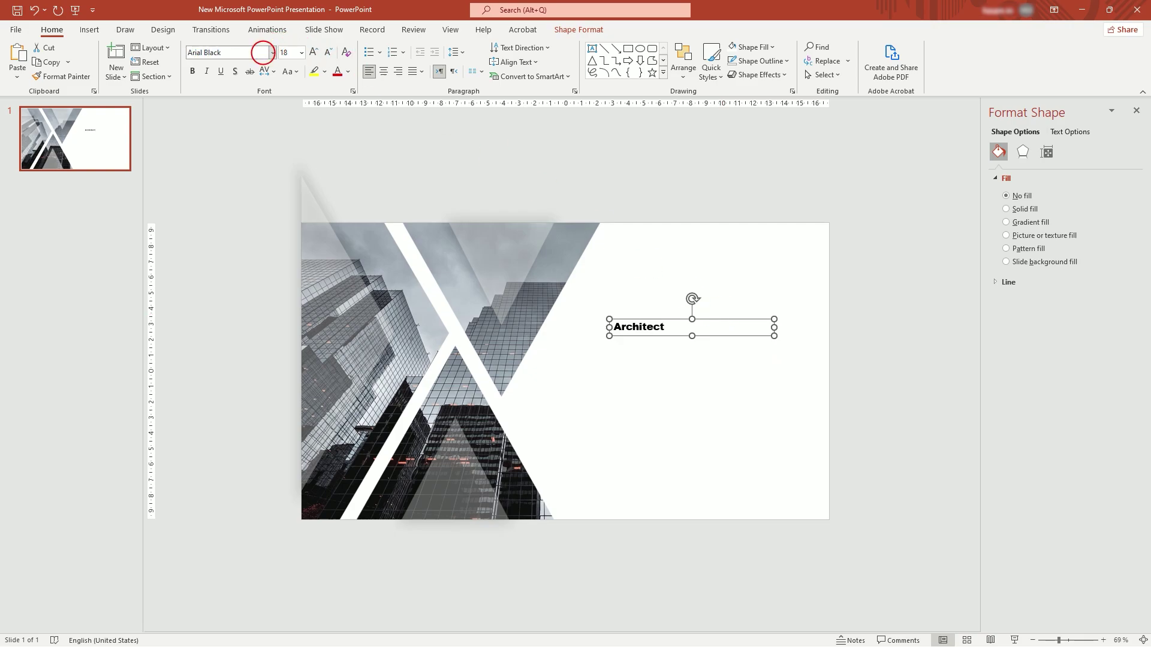
left_click(302, 54)
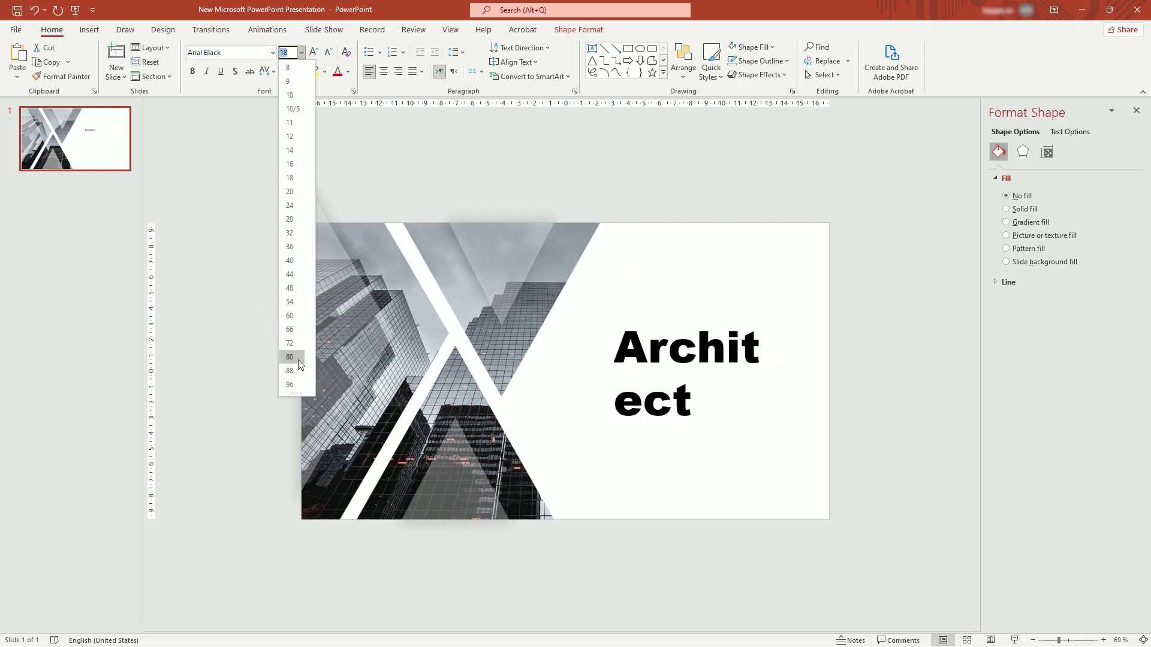
left_click(290, 343)
left_click_drag(707, 319, 690, 325)
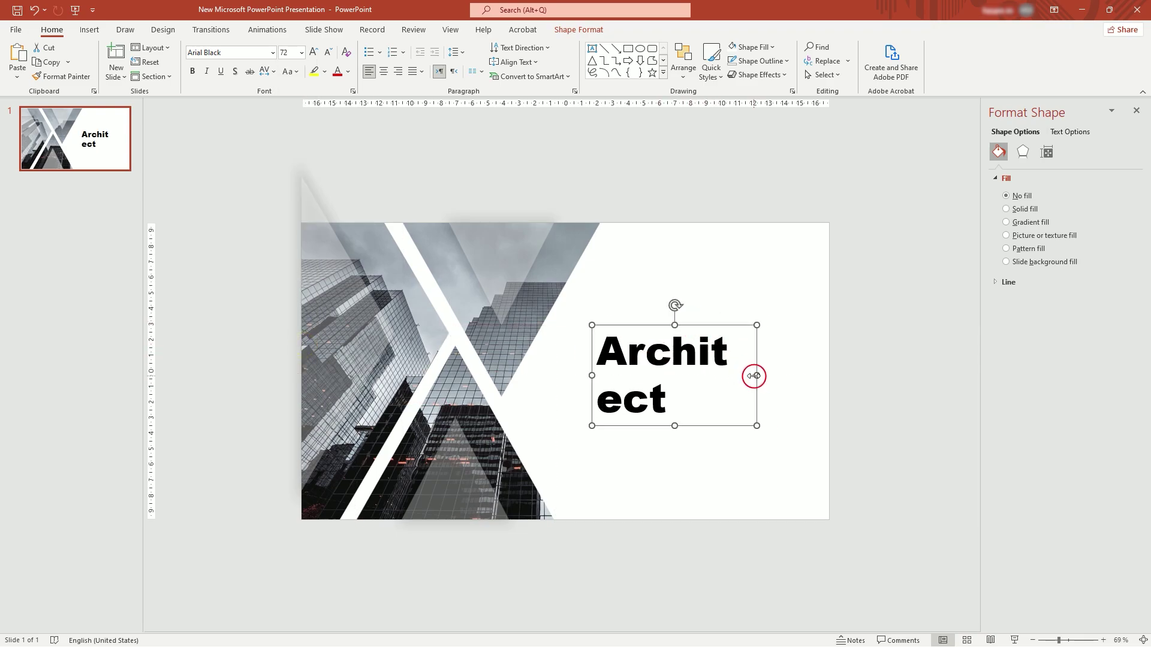
left_click_drag(757, 376, 807, 375)
left_click_drag(749, 327, 730, 331)
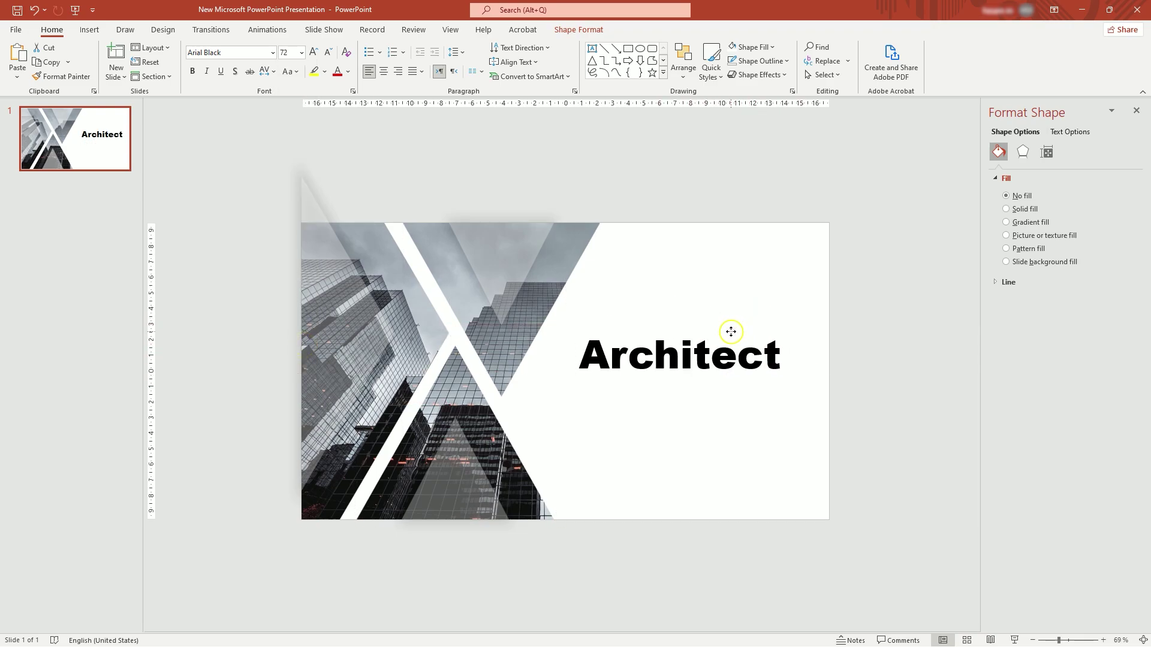
Colour 'Architect' salmon using the eyedropper to sample it from the slide
left_click(348, 73)
left_click(361, 219)
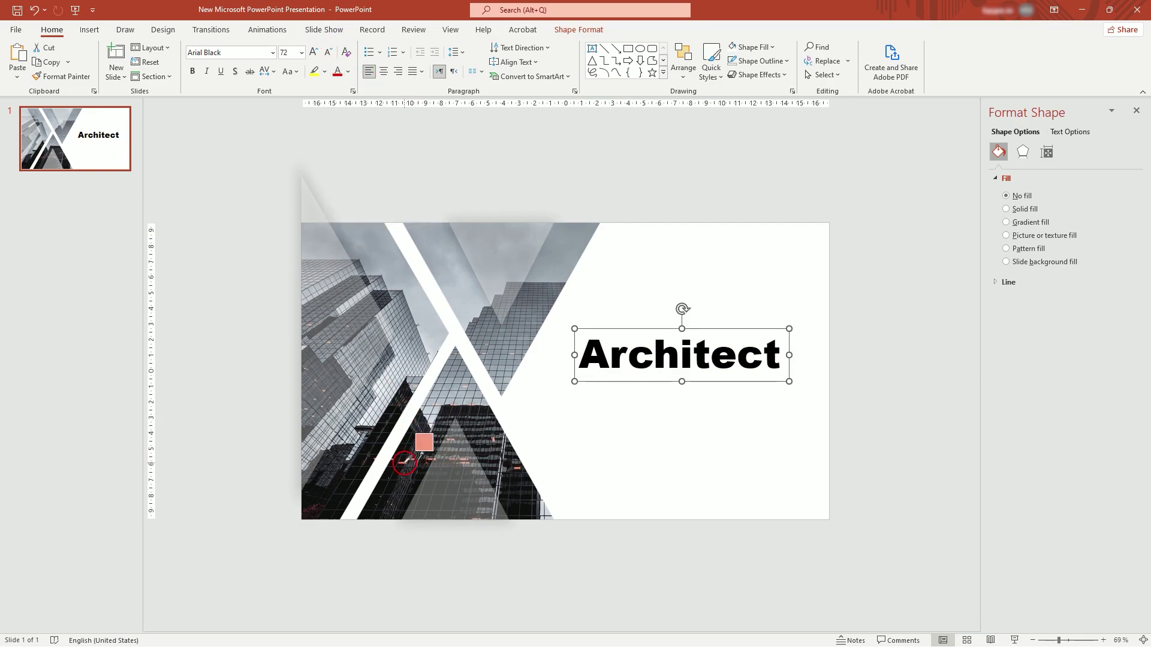
left_click(404, 463)
left_click(620, 391)
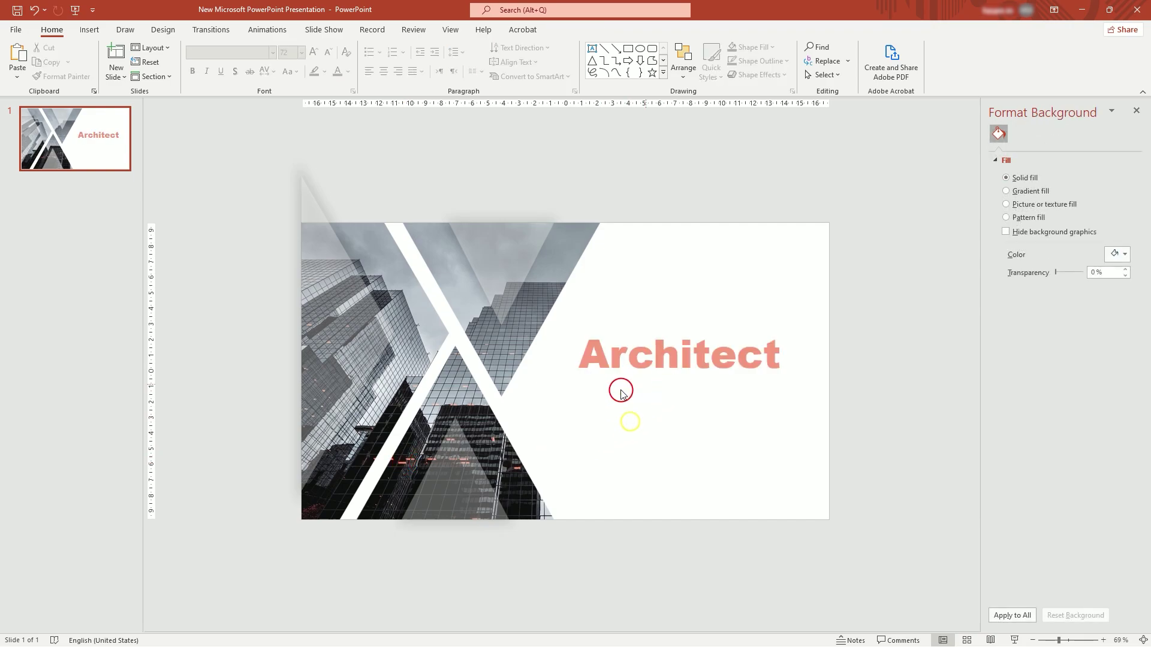
left_click(707, 354)
Duplicate the box below as 'Portfolio' at 48 pt, right-aligned under 'Architect'
left_click_drag(726, 326, 729, 369, "ctrl")
key("F2")
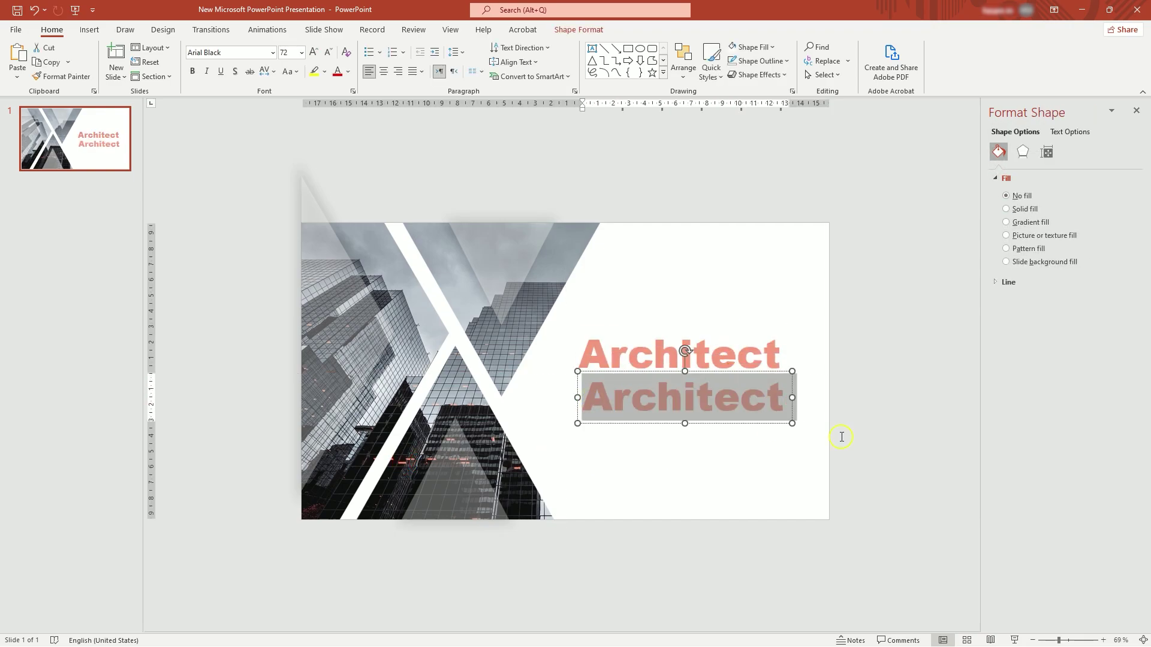
type("Portfolio")
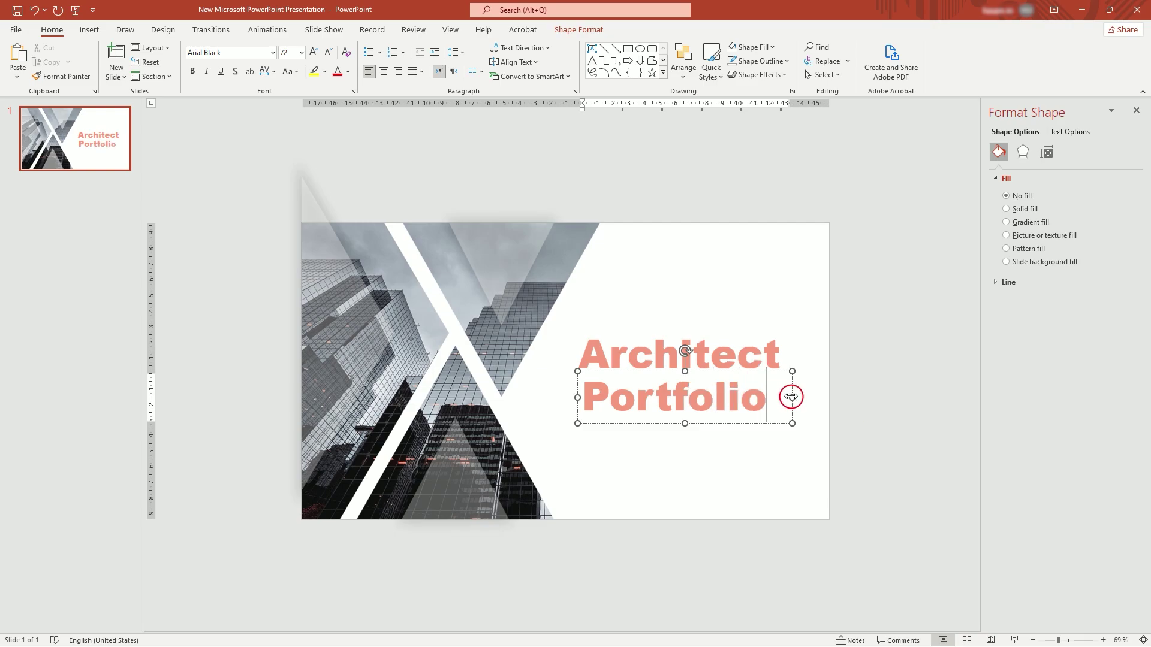
left_click(791, 387)
left_click(324, 54)
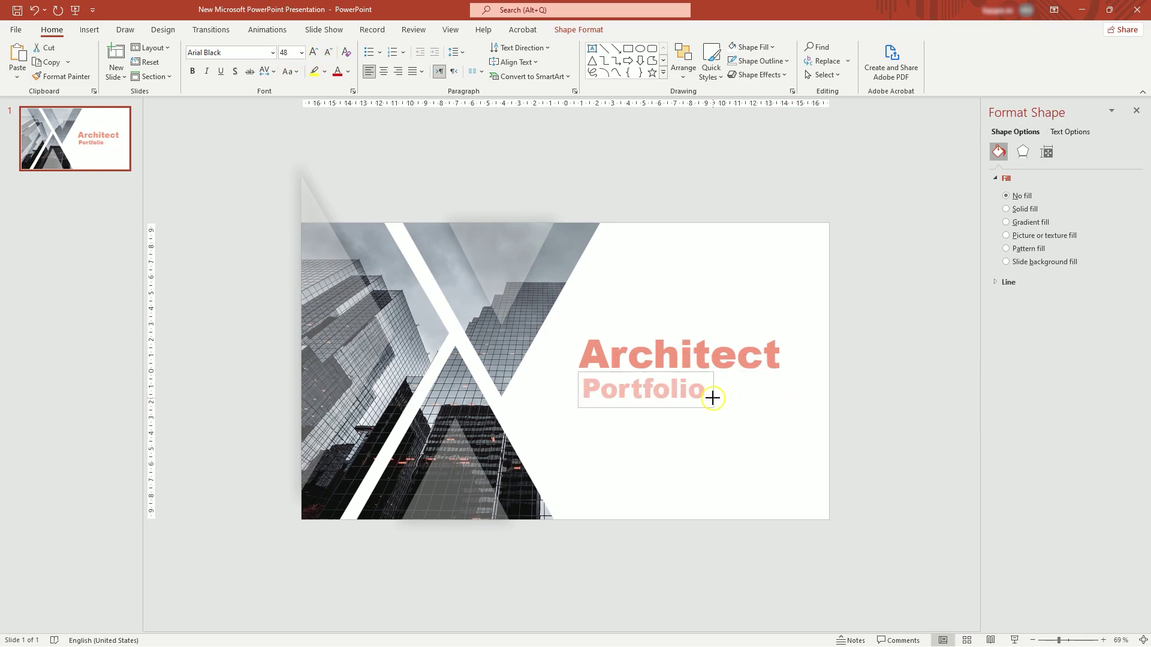
left_click_drag(670, 372, 754, 369)
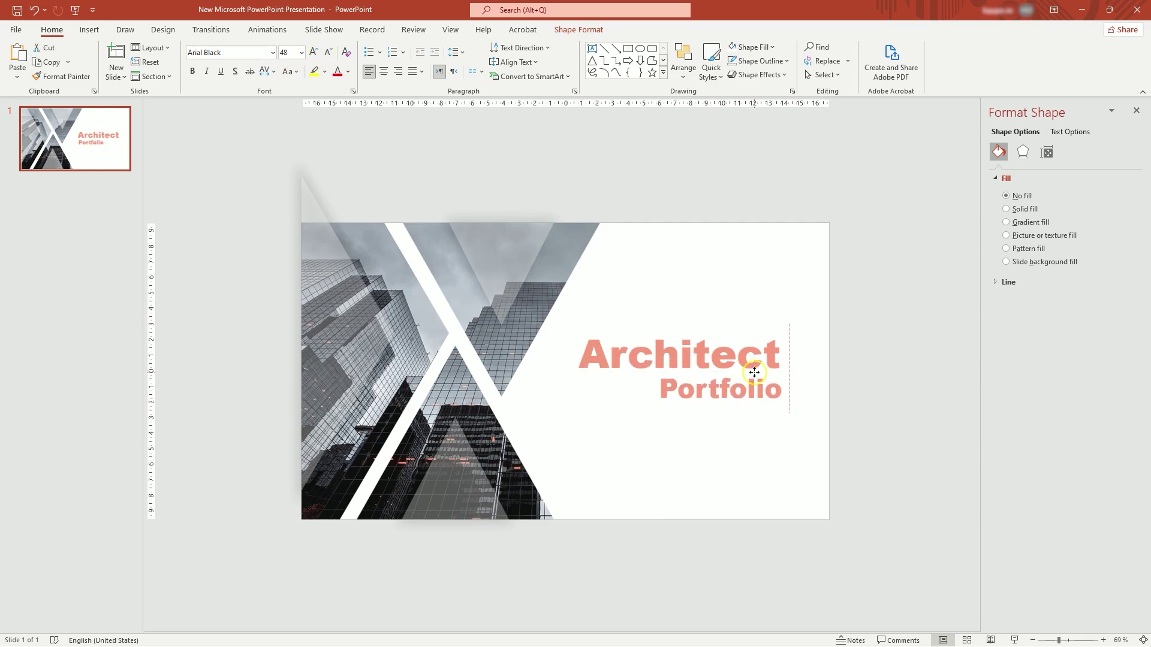
Make 'Portfolio' grey and shift both title lines slightly right together
left_click(348, 72)
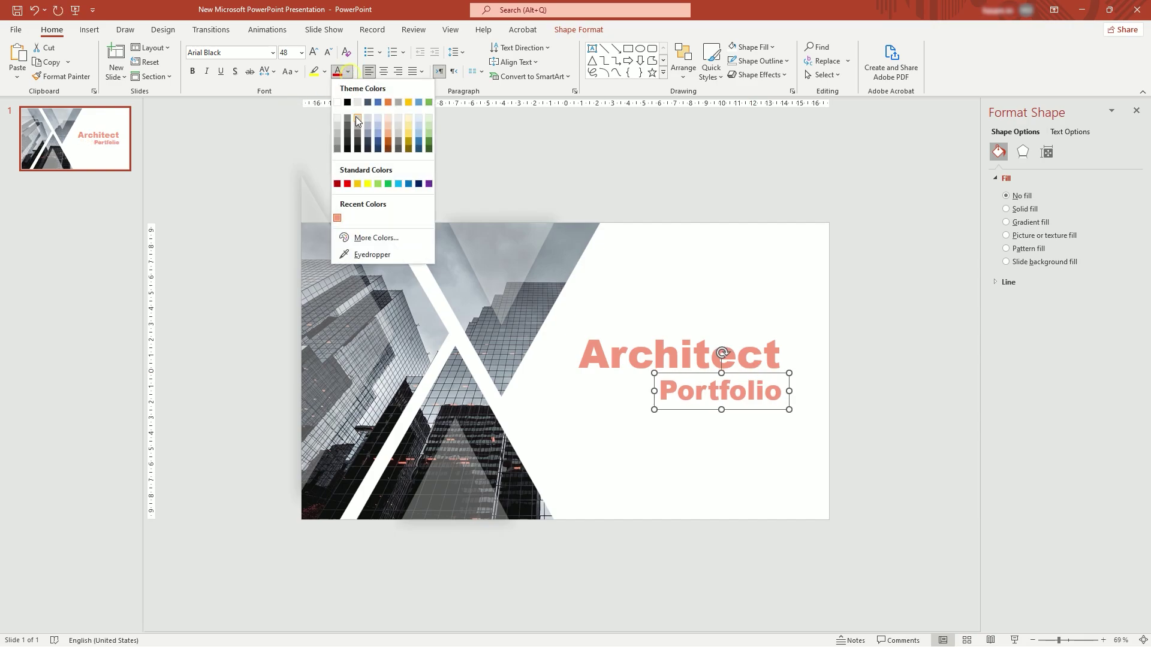
left_click(340, 149)
left_click(779, 298)
left_click(770, 354)
left_click(732, 390, "shift")
left_click_drag(761, 354, 780, 379)
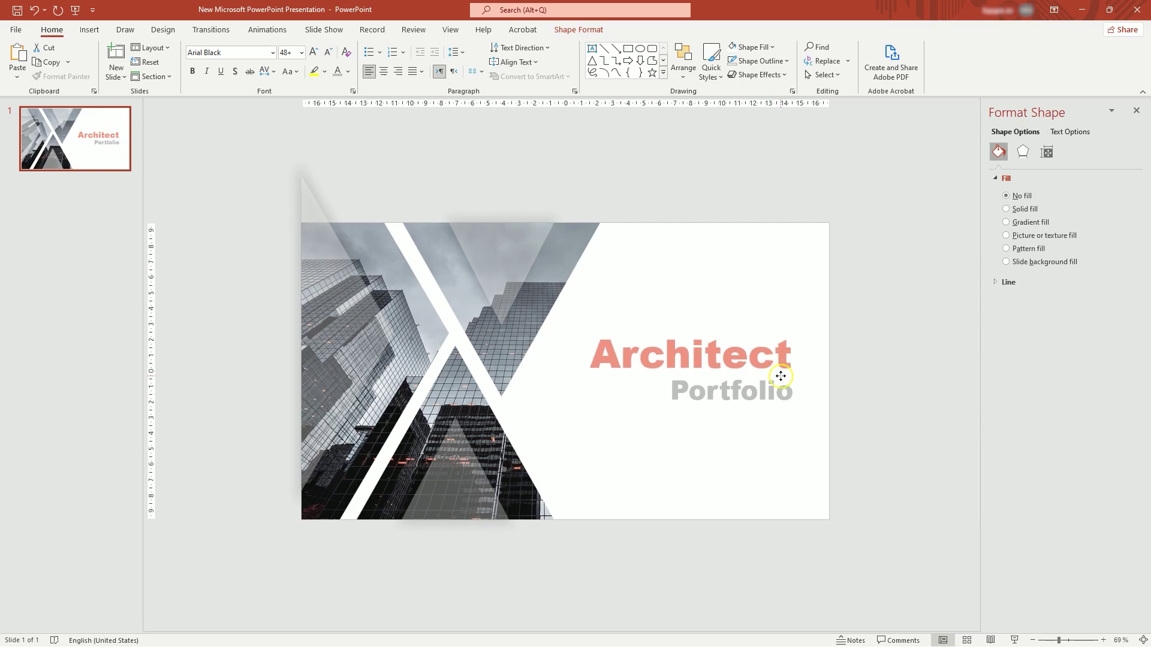
left_click(827, 313)
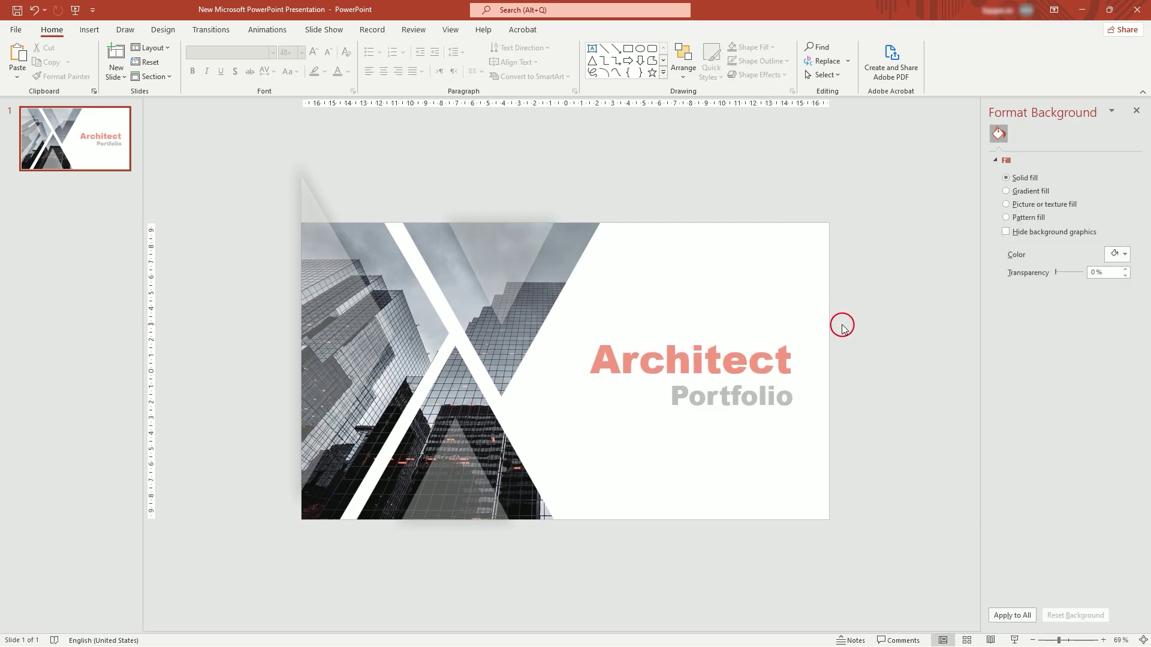
Duplicate the title slide and return to slide 1
right_click(35, 138)
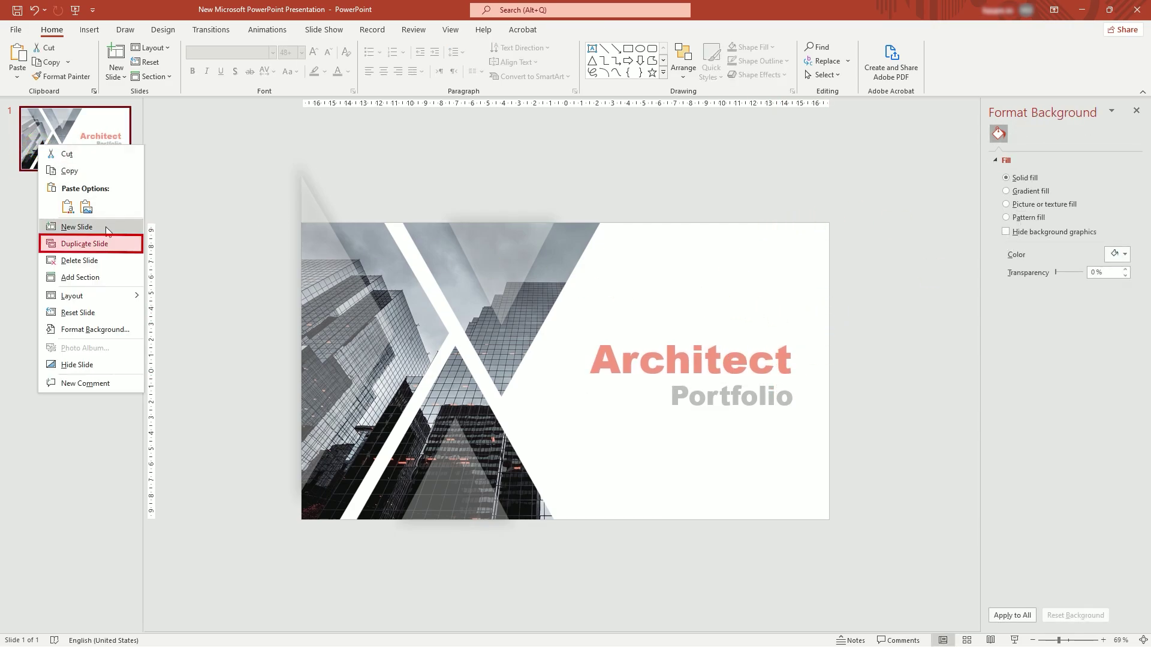
left_click(98, 242)
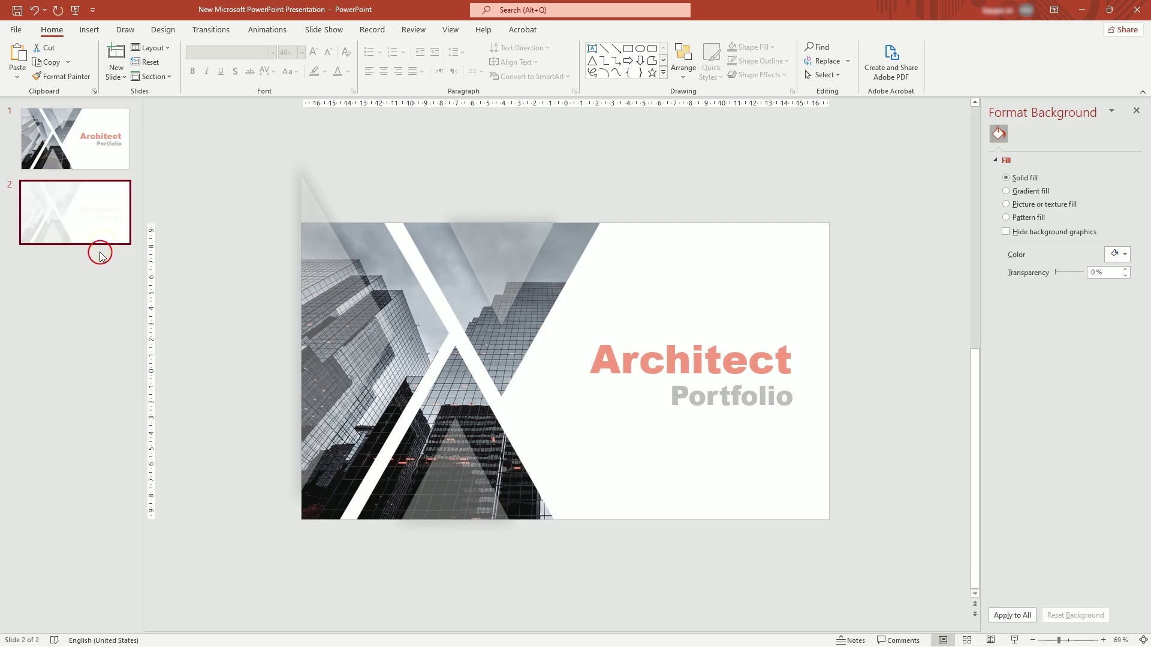
left_click(84, 143)
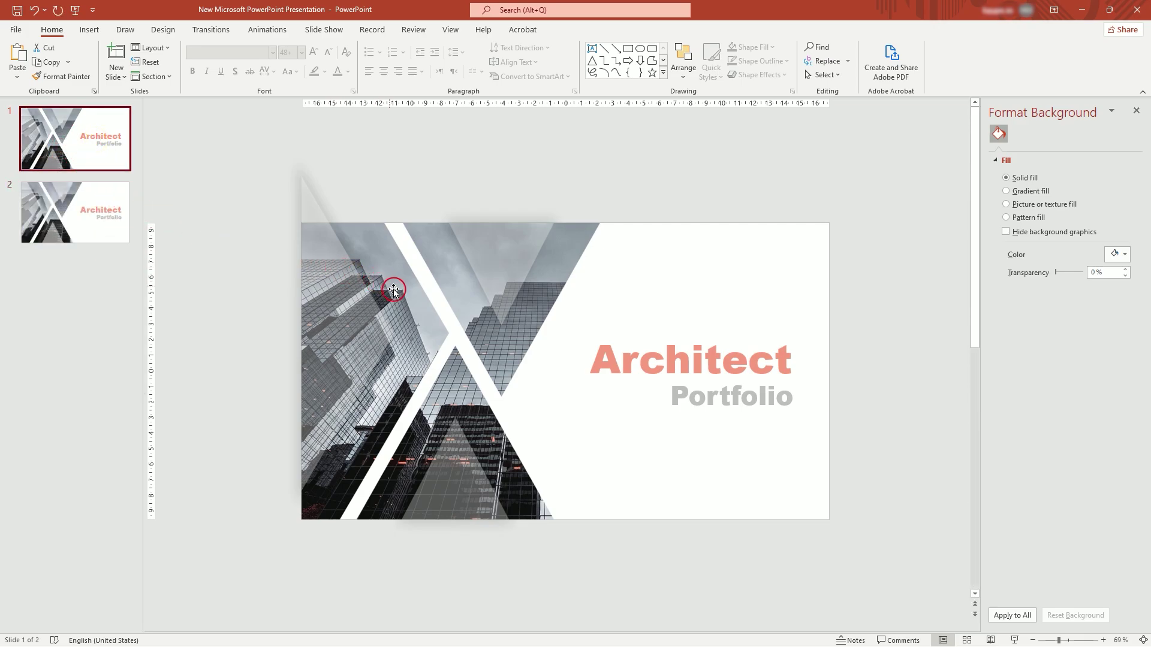
Move the left, top V-shaped and bottom photo pieces off the slide edges
left_click_drag(395, 291, 261, 318)
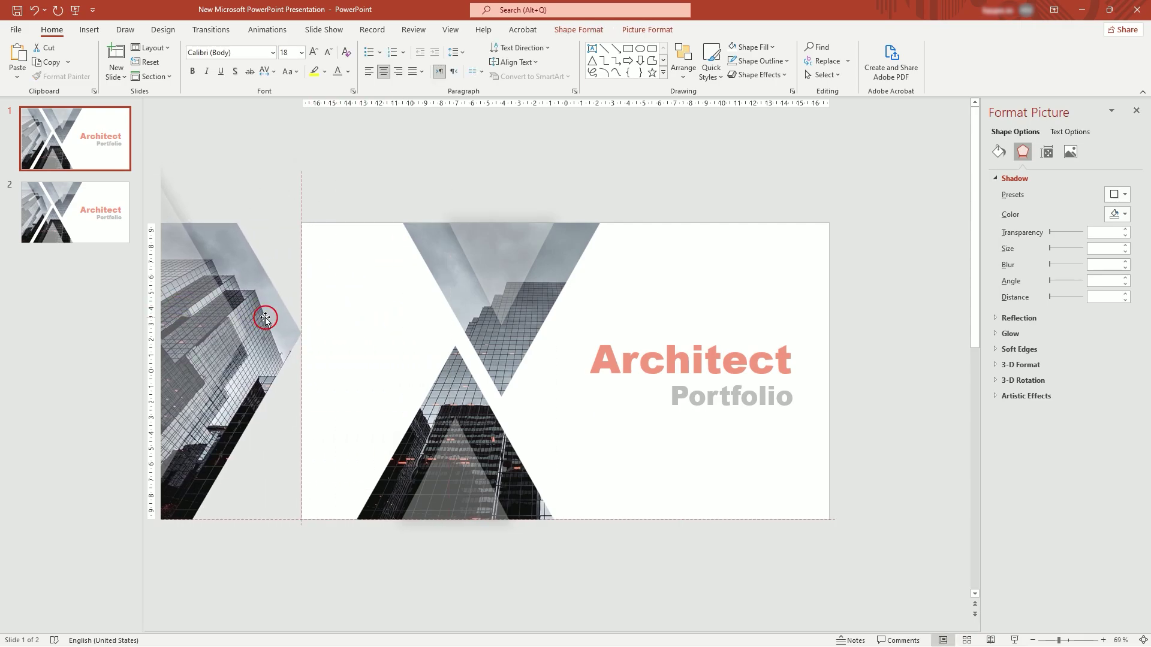
left_click(542, 279)
left_click_drag(539, 367, 441, 195)
left_click(475, 475)
left_click(488, 449)
left_click_drag(488, 449, 570, 619)
left_click_drag(1059, 641, 1054, 641)
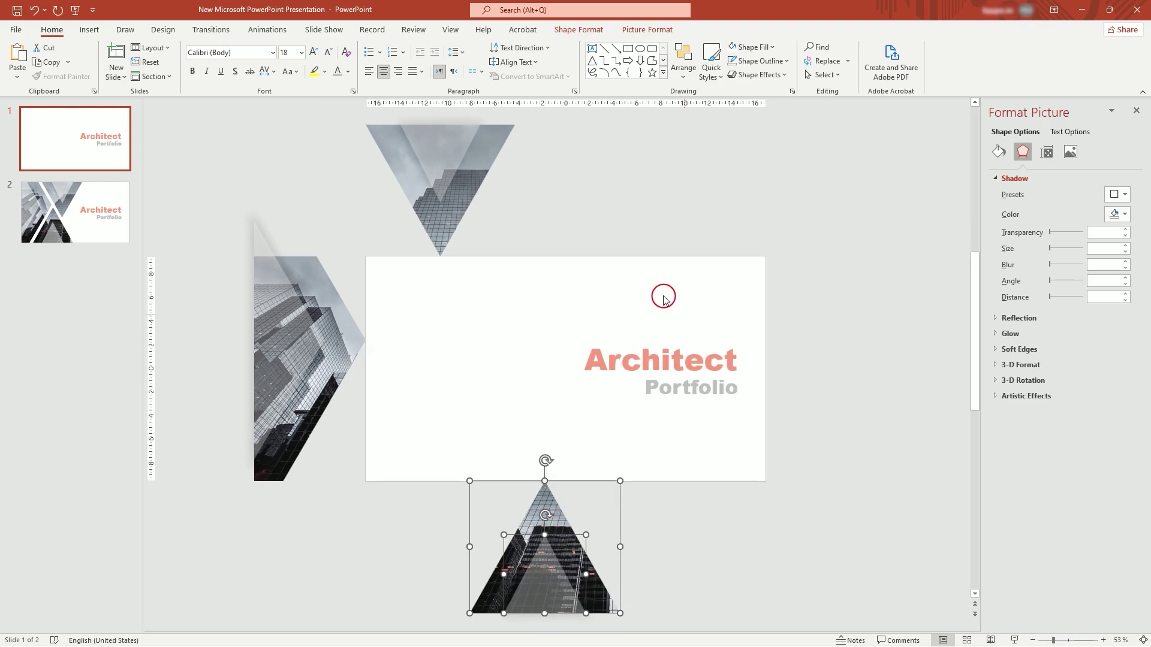
left_click(618, 217)
Reposition the top, left and bottom translucent triangles
left_click_drag(442, 155, 443, 181)
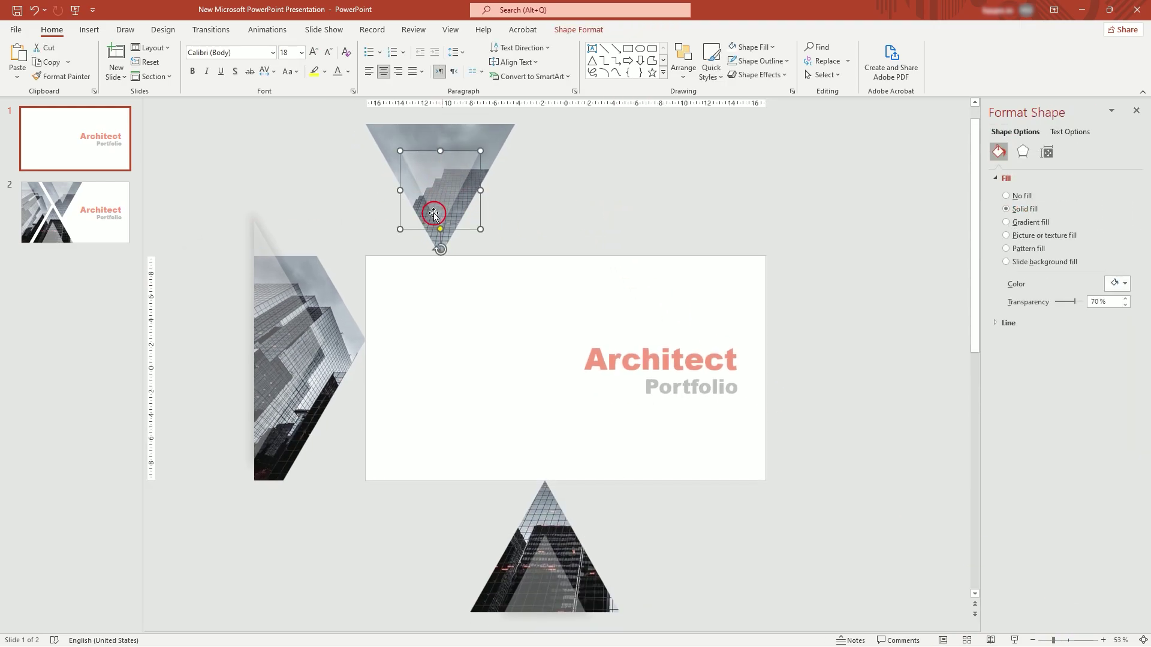
left_click_drag(278, 341, 315, 343)
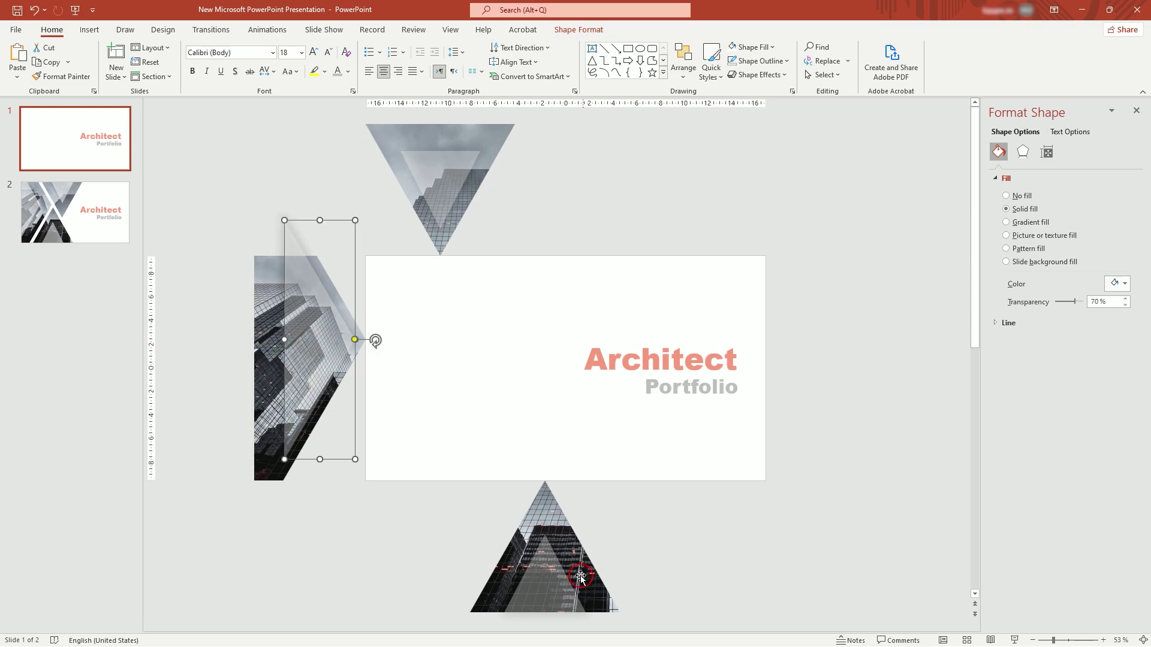
left_click_drag(549, 549, 549, 528)
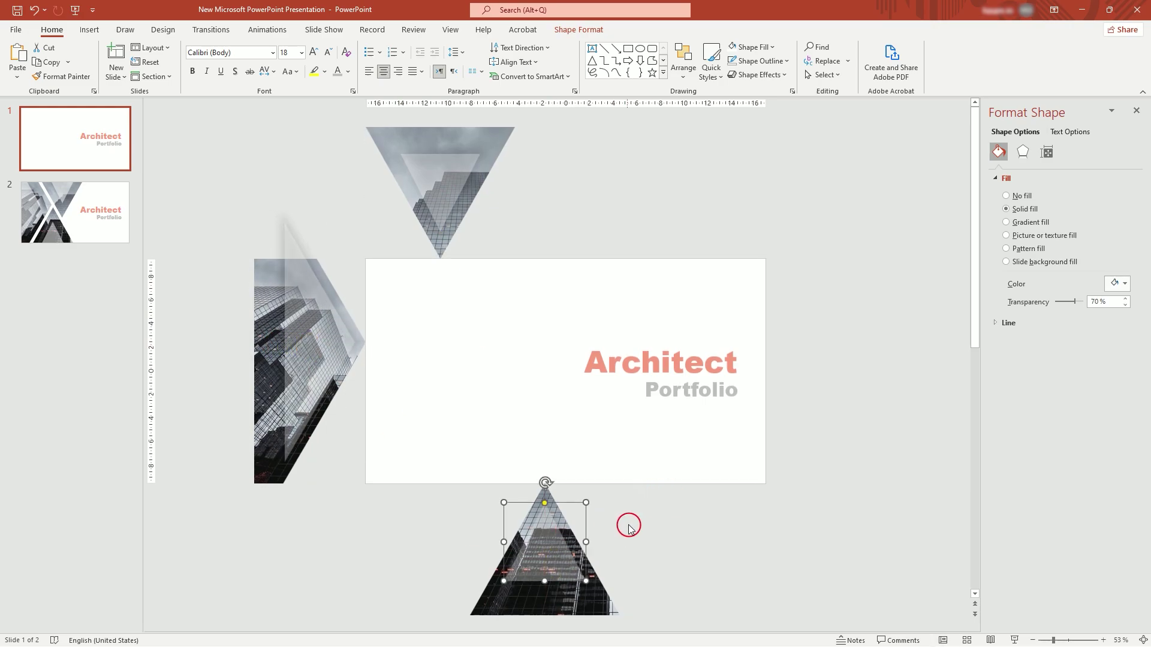
left_click(666, 541)
Nudge 'Architect' and 'Portfolio' right and set their text fill transparency to 100%
left_click(695, 392)
left_click_drag(691, 345, 726, 353)
left_click_drag(746, 401, 773, 404)
left_click(1062, 138)
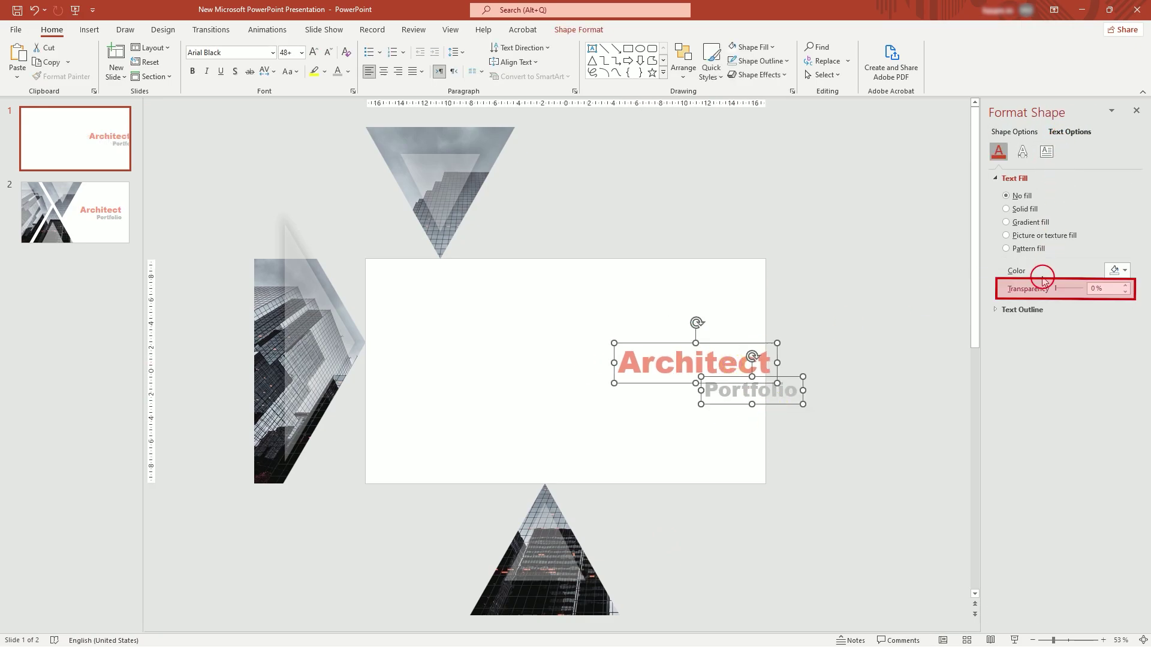
left_click_drag(1055, 289, 1089, 291)
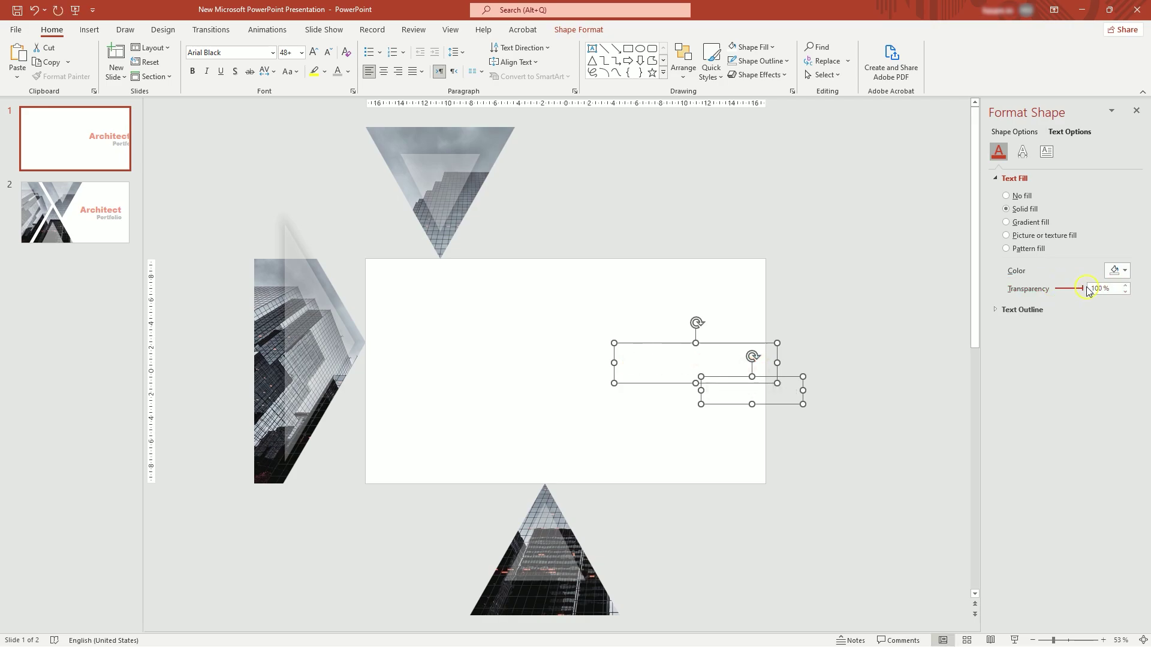
left_click(48, 208)
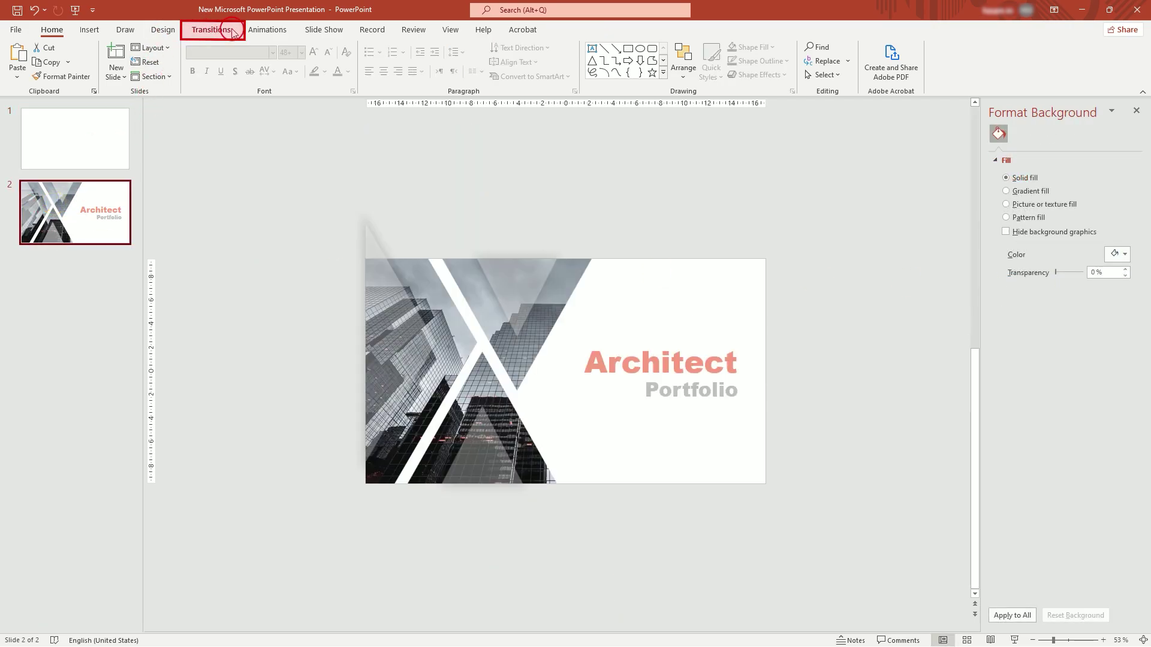
Give slide 2 a Morph transition lasting 02.50 seconds and preview it
left_click(233, 32)
left_click(118, 60)
left_click_drag(1065, 641, 1063, 641)
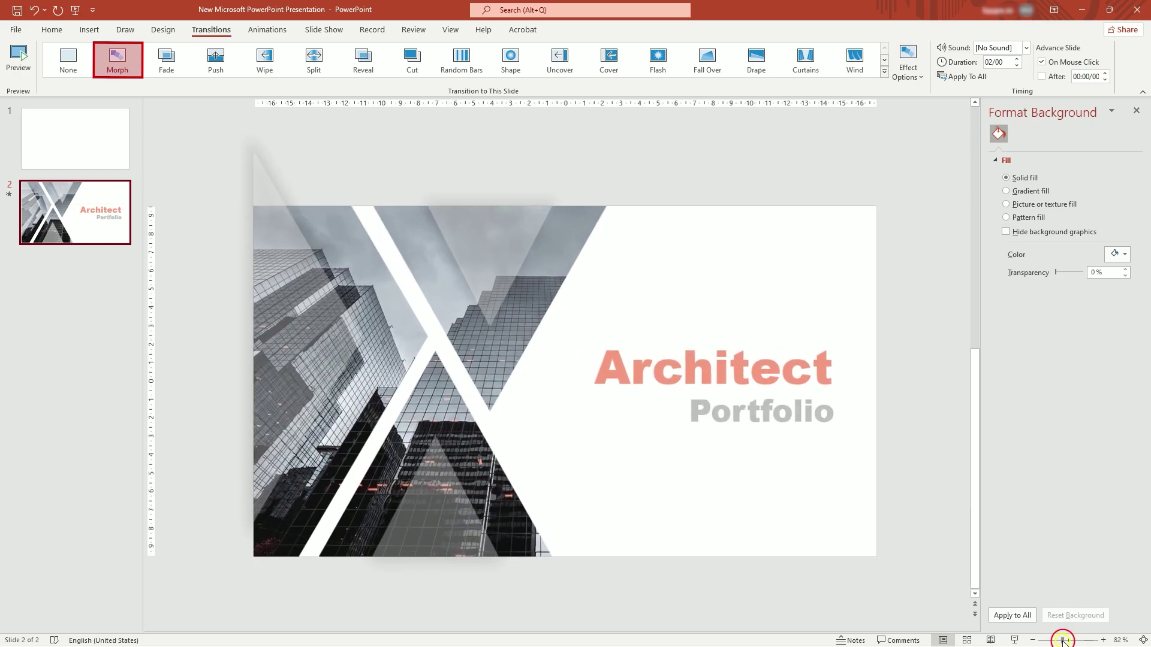
left_click(125, 56)
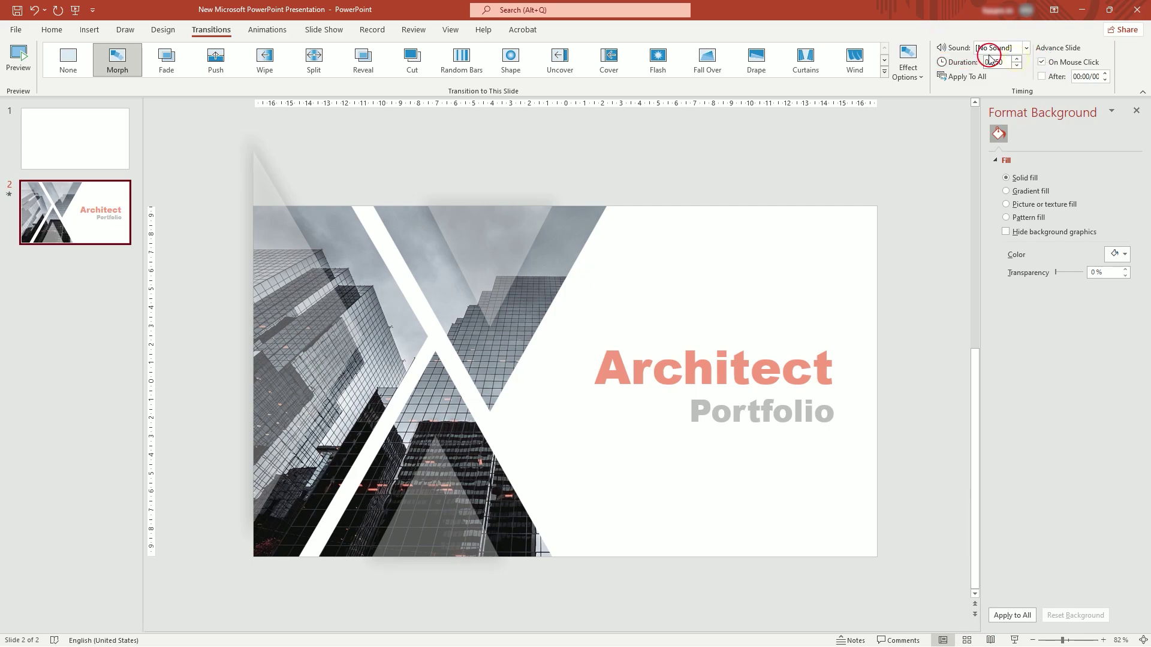
left_click(129, 62)
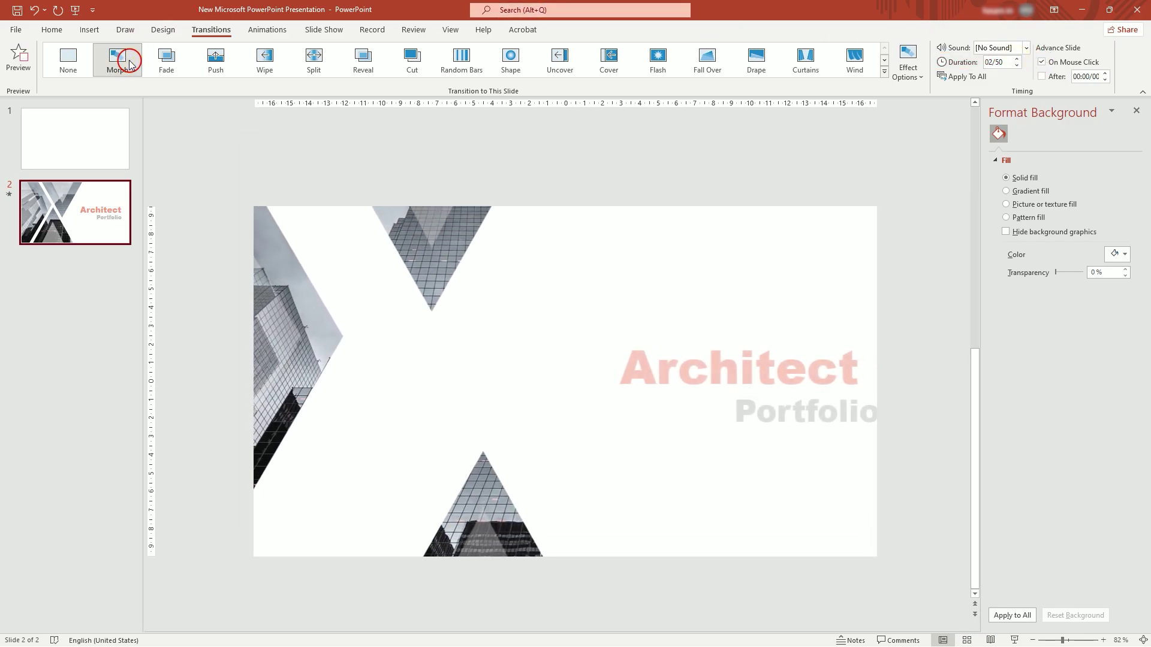